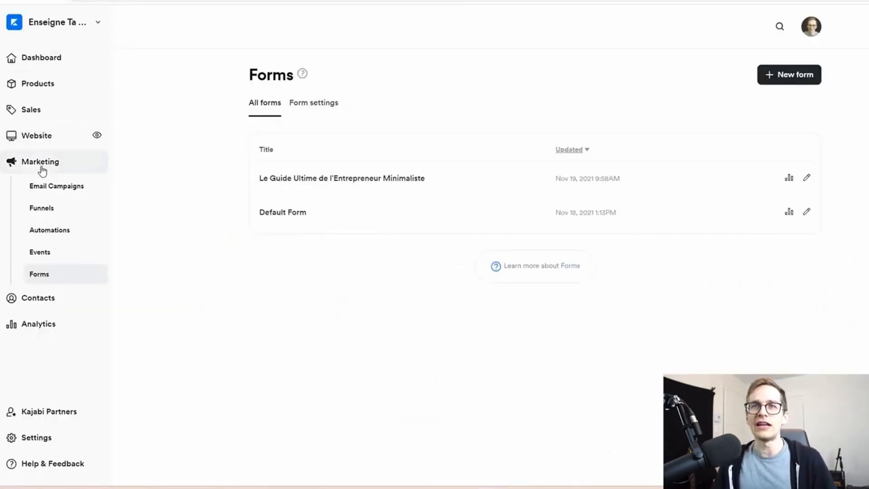
Create a new form titled "Nouveau Guide Gratuit" and set its opt-in to Single Opt-In
click(38, 279)
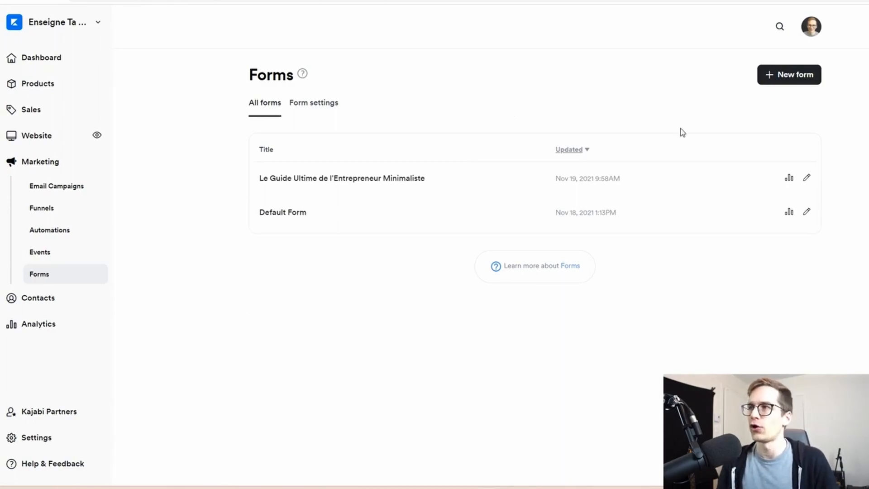
click(784, 79)
click(510, 145)
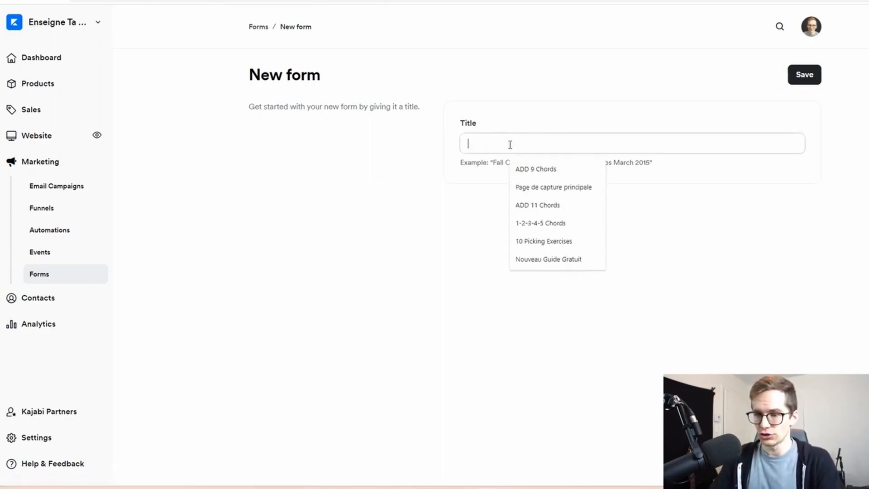
click(552, 262)
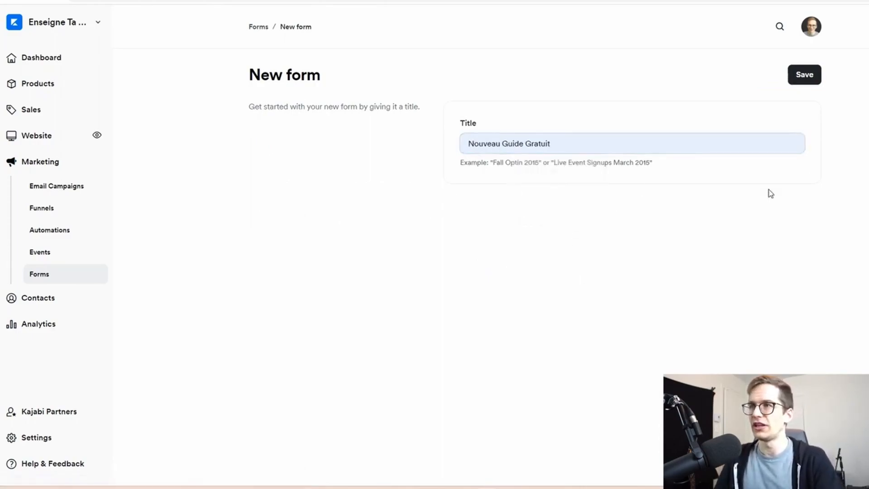
click(802, 75)
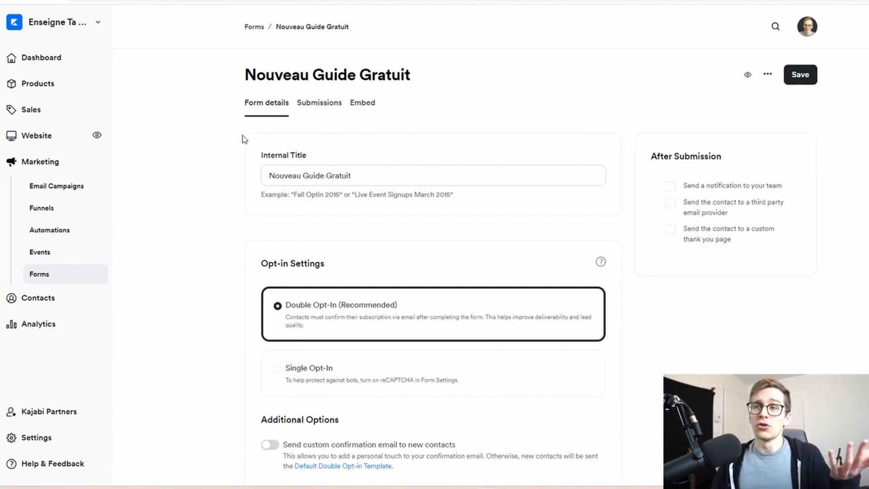
scroll(224, 128, down, 4)
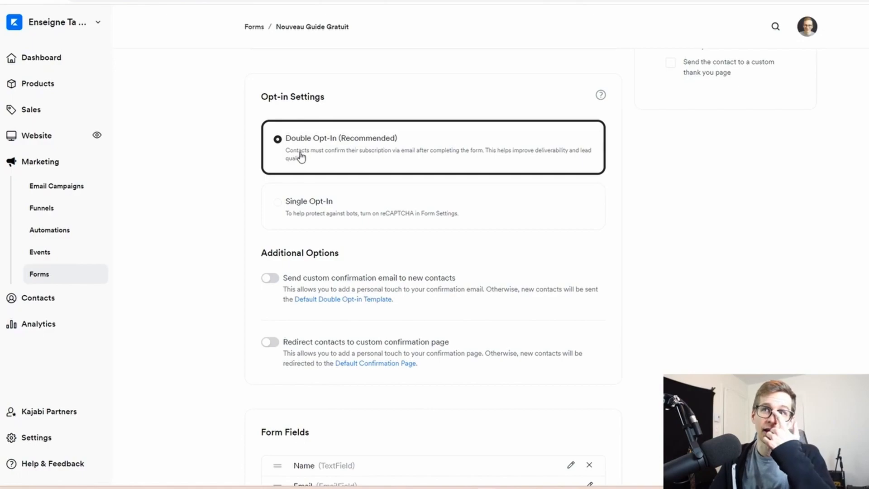
click(305, 215)
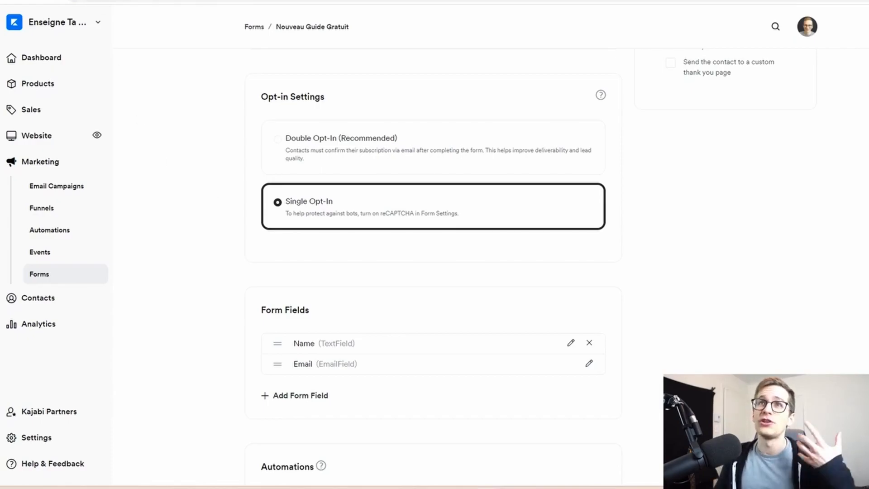
Switch to the existing guide's landing page and examine the mailing-list notice beneath its sign-up form
click(200, 1)
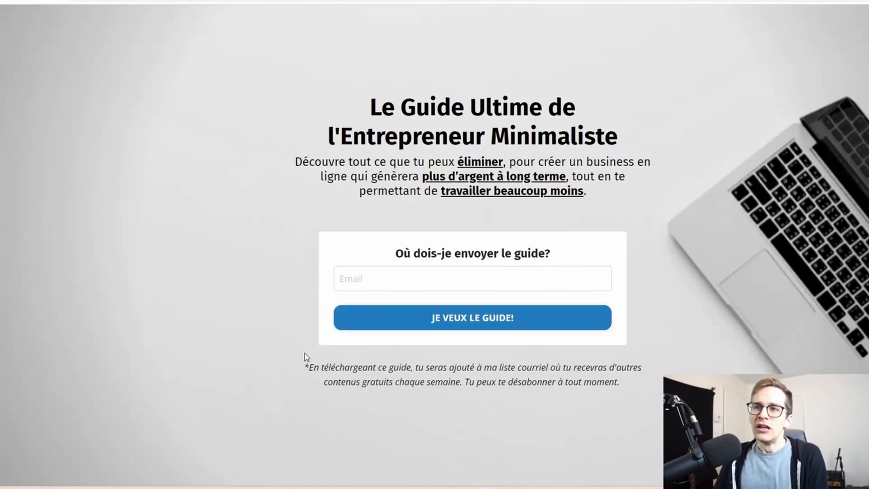
drag(301, 366, 621, 382)
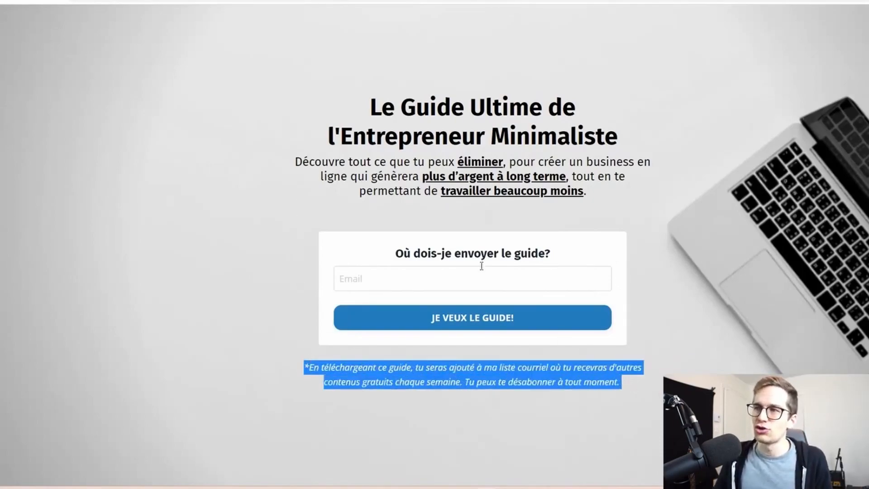
click(298, 364)
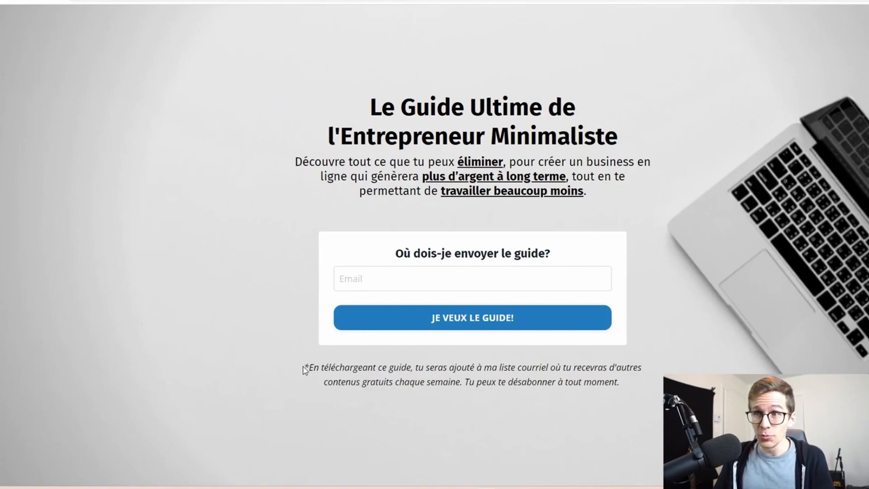
drag(304, 369, 654, 383)
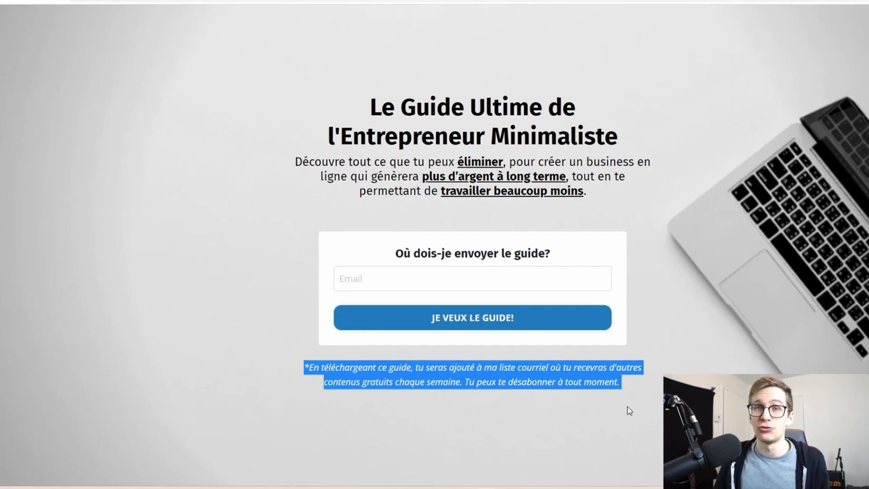
click(551, 415)
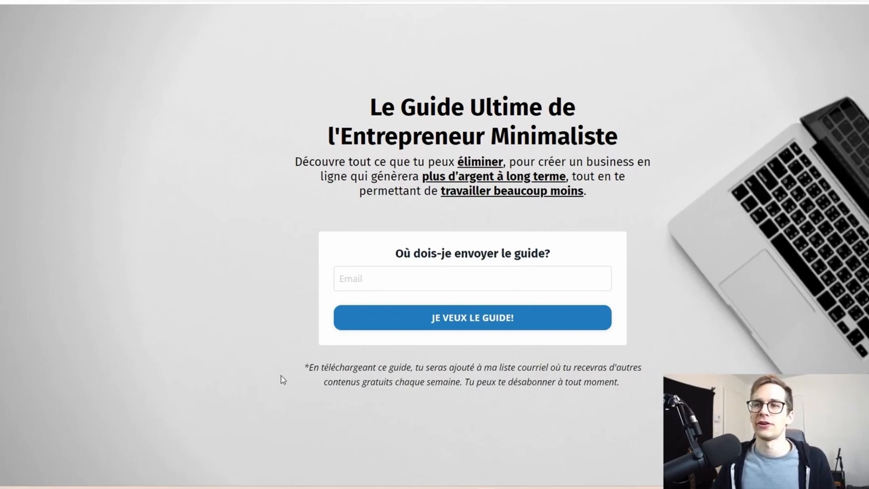
drag(291, 370, 316, 86)
click(523, 396)
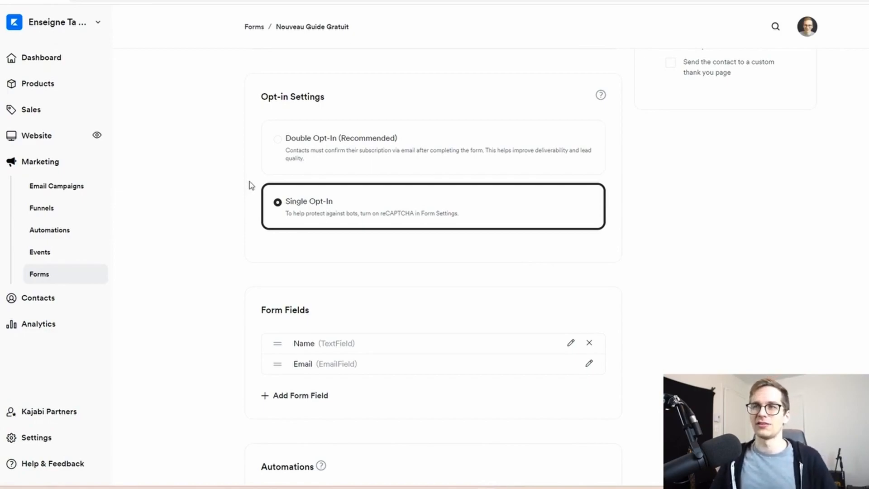
Review the extra fields available for the Nouveau Guide Gratuit form and remove its Name field
scroll(236, 156, down, 2)
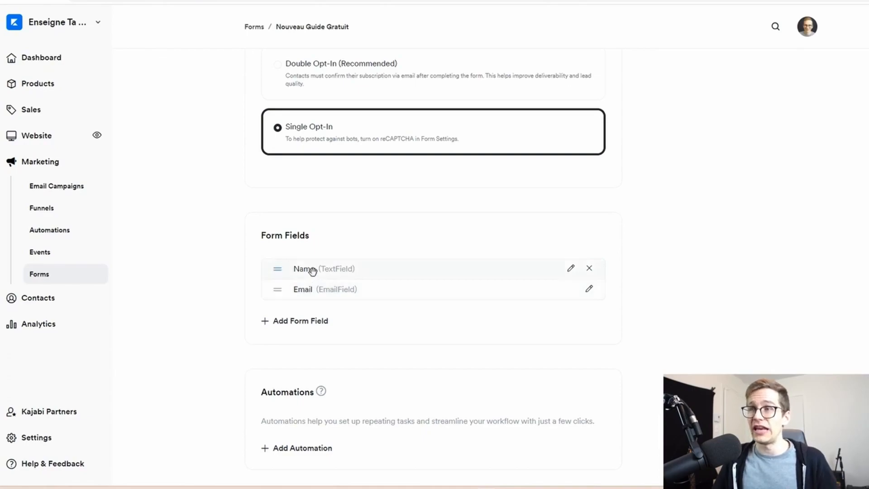
click(304, 321)
click(312, 327)
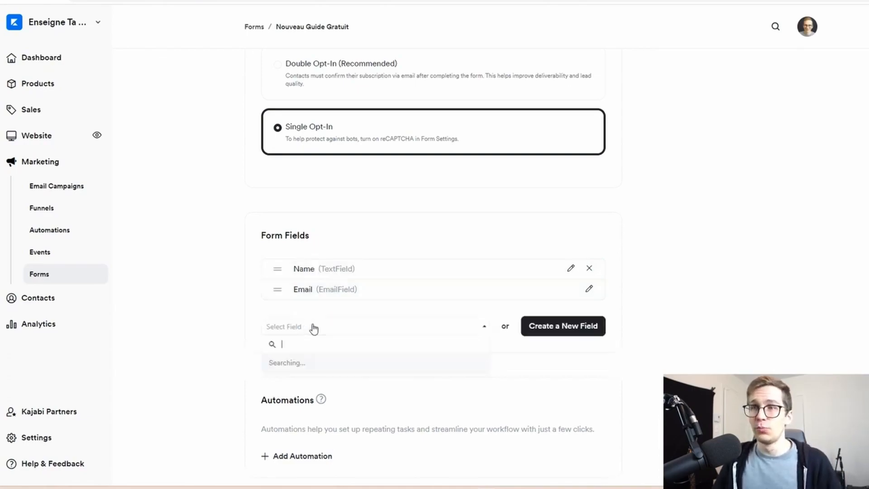
scroll(320, 369, down, 2)
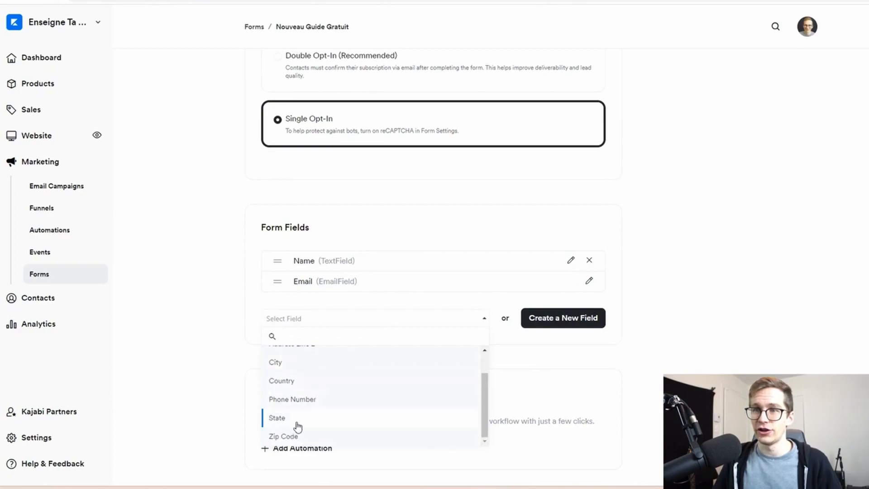
click(706, 241)
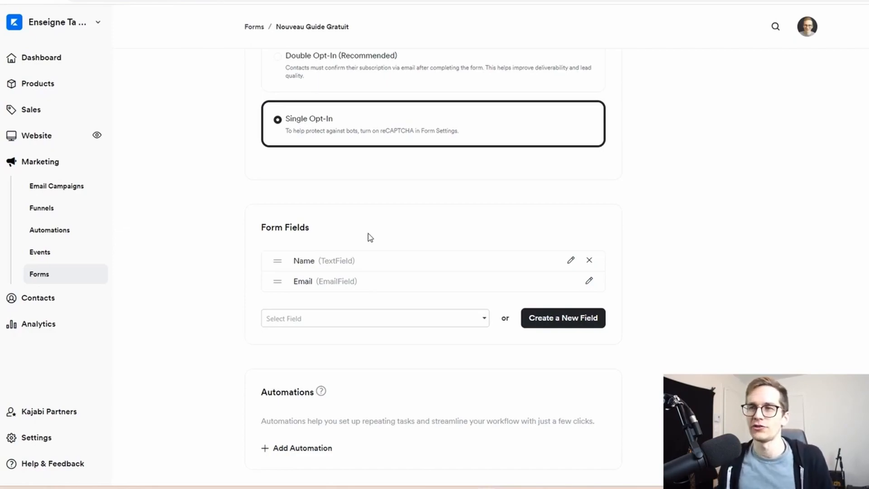
click(589, 261)
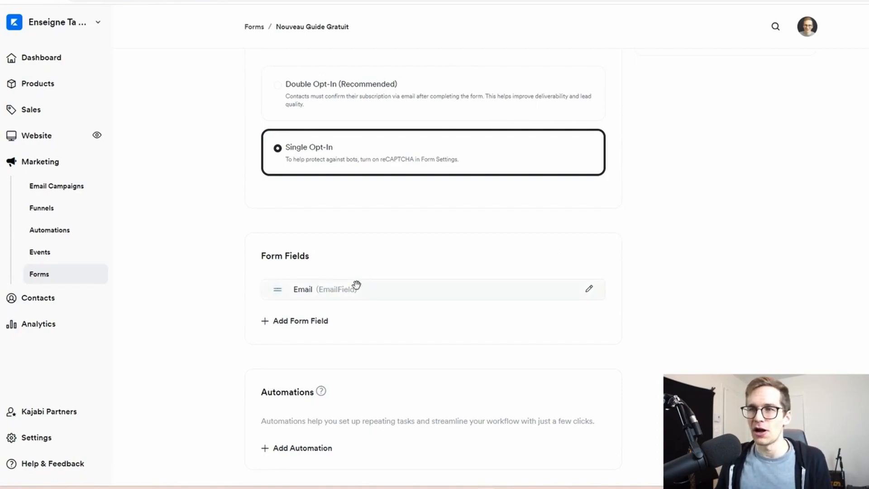
Add an automation to the form that sends an email to the person when the form is submitted
click(292, 448)
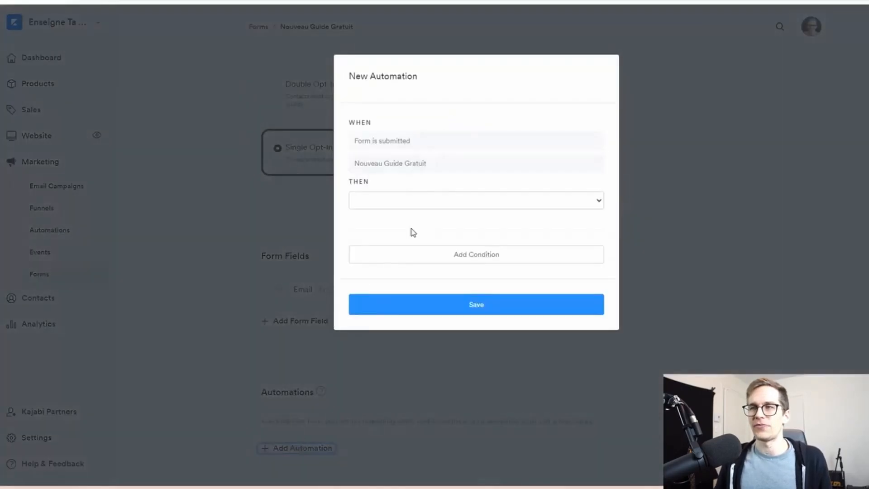
click(384, 204)
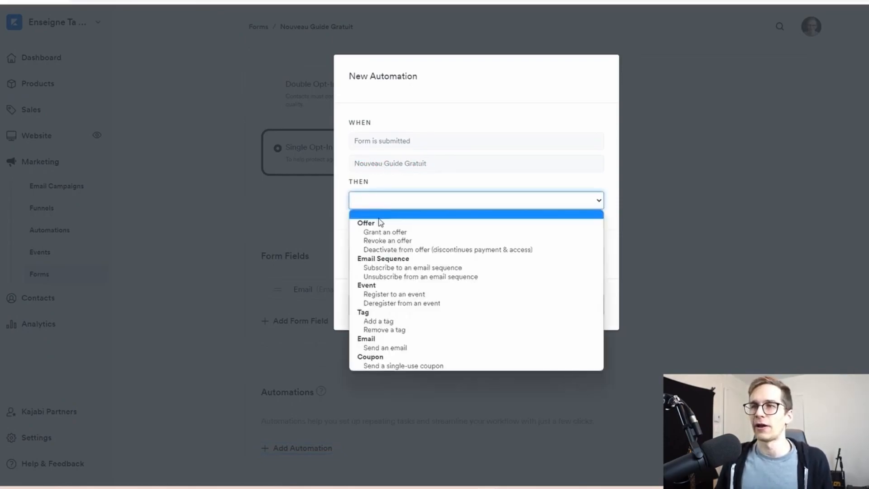
click(385, 348)
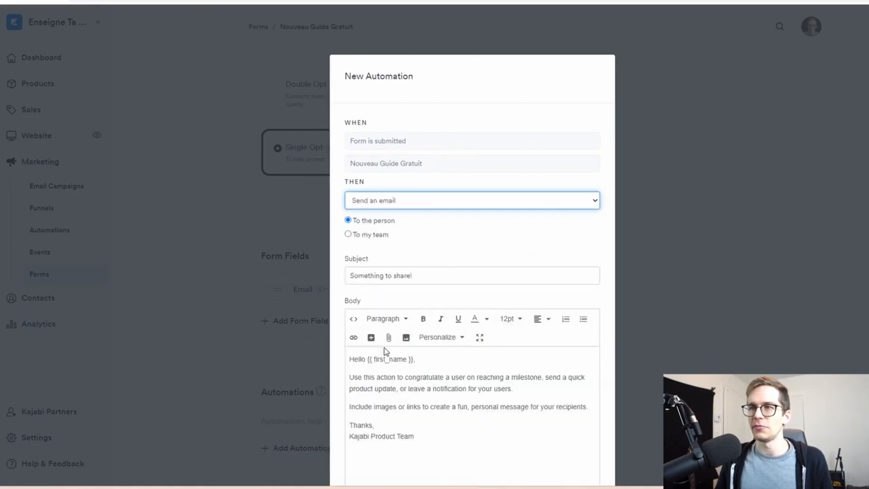
Set the automation email's subject to "Voici ton guide gratuit!"
scroll(407, 226, down, 2)
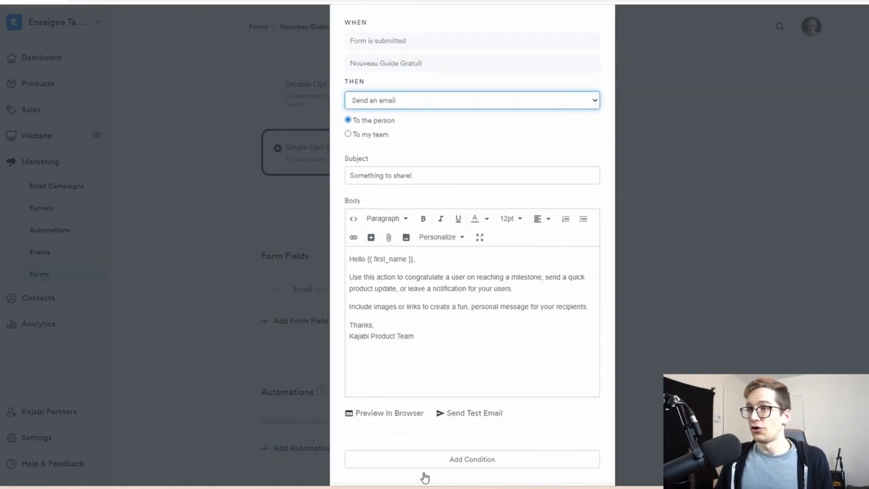
drag(425, 174, 289, 174)
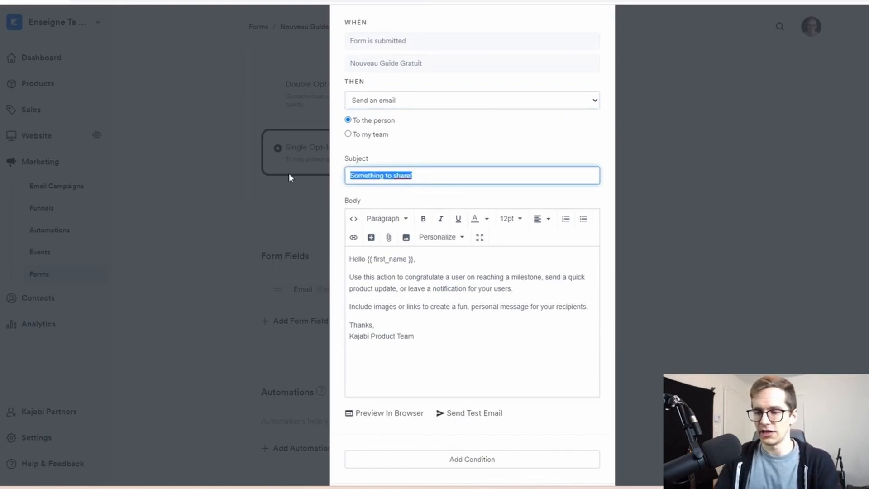
text(Viici )
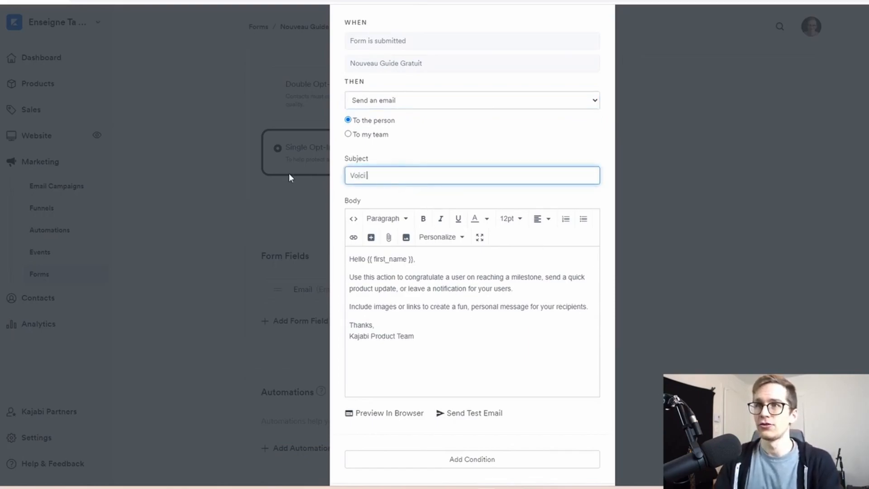
text(ton guide gratuit!)
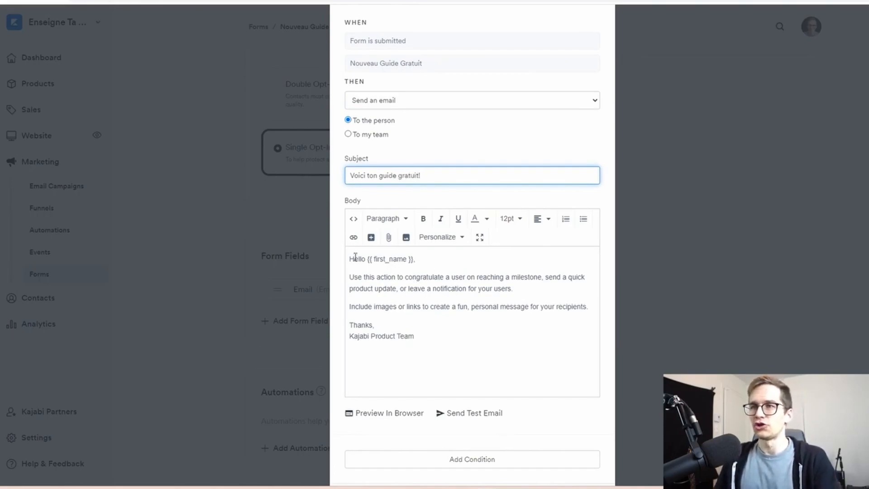
Rewrite the email's opening as "Salut," and "Comme promis voici ton guide gratuit,", deleting the sample paragraph about images or links
drag(350, 258, 489, 253)
text(Salut,)
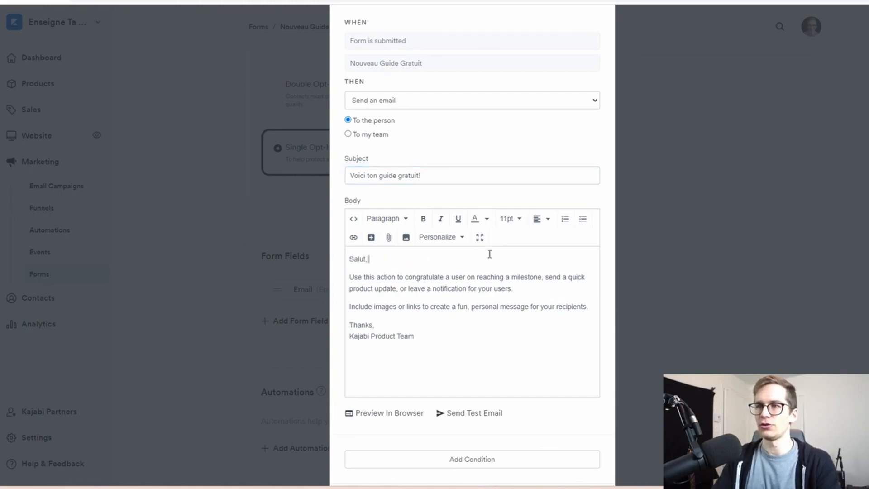
drag(511, 288, 322, 276)
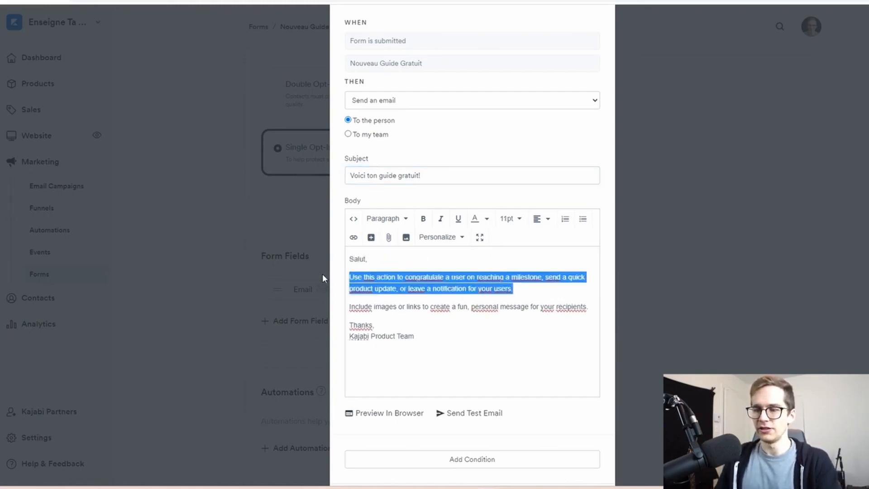
key(BackSpace)
text(Comme promis )
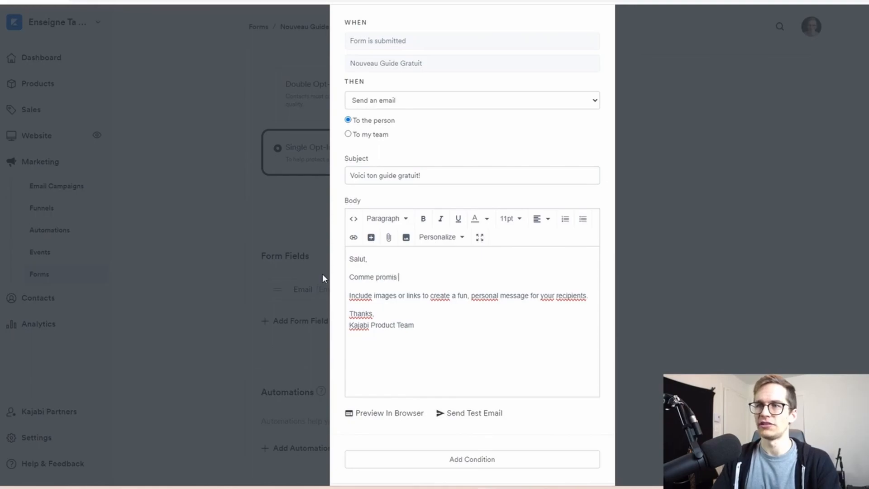
text(voici ton guide graui)
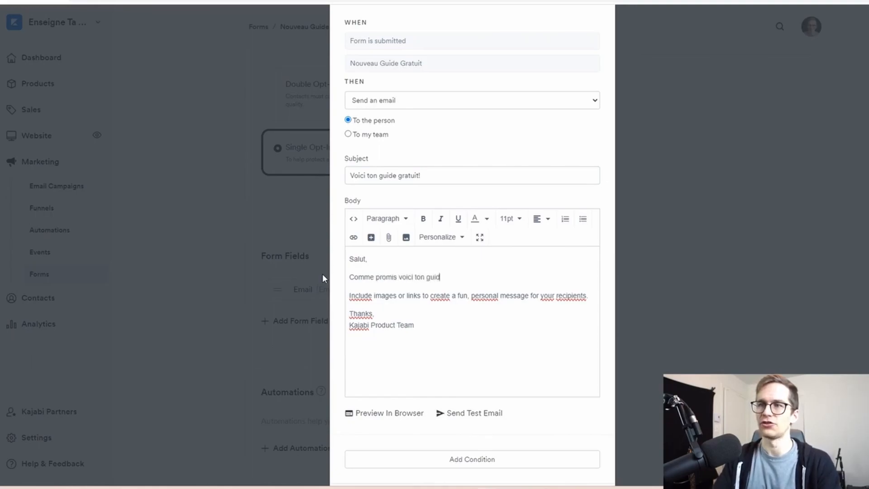
key(BackSpace)
key(BackSpace)
text(tuit,)
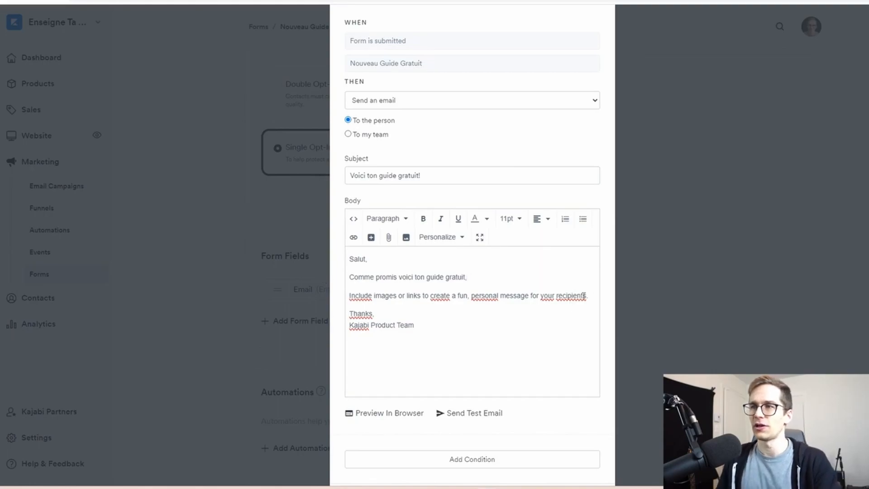
drag(584, 296, 270, 287)
key(BackSpace)
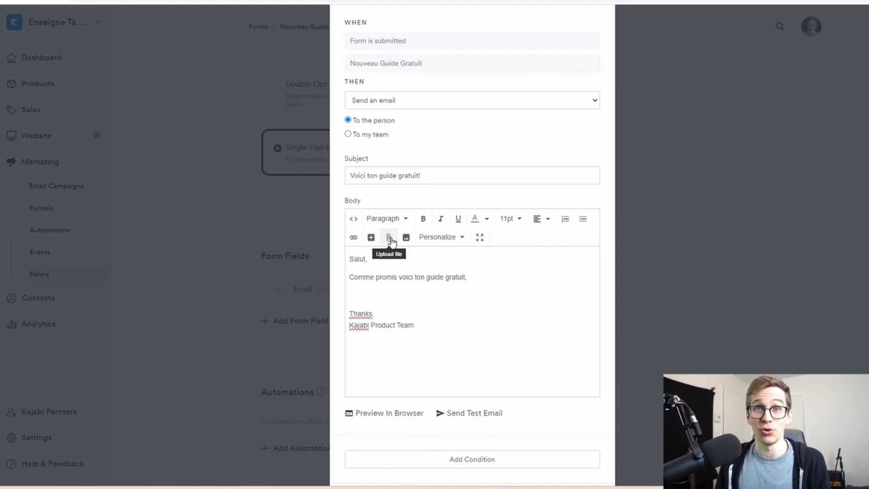
Upload the PDF "Le Guide Ultime de l'Entrepreneur Minimaliste.pdf" from the device into the email body
click(390, 238)
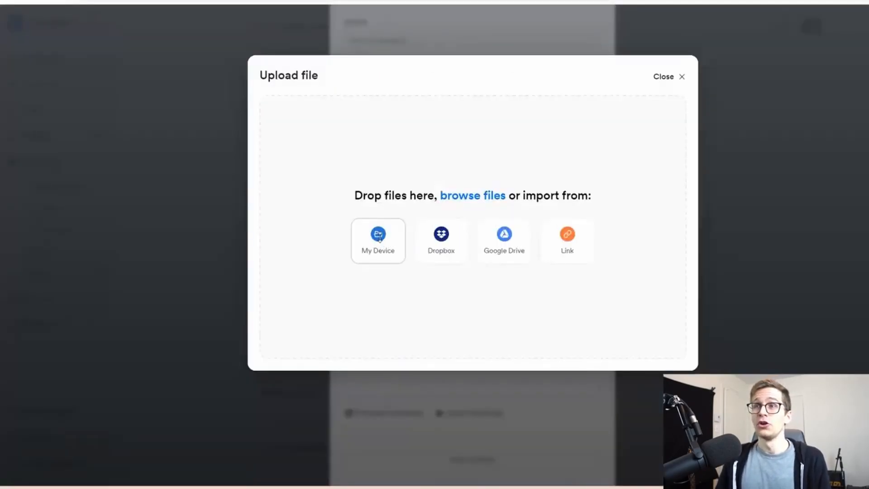
click(379, 235)
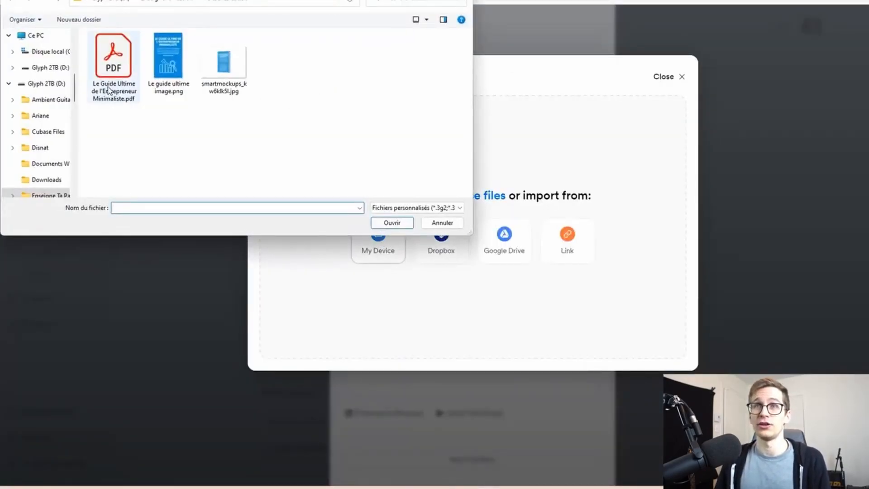
click(113, 91)
click(391, 222)
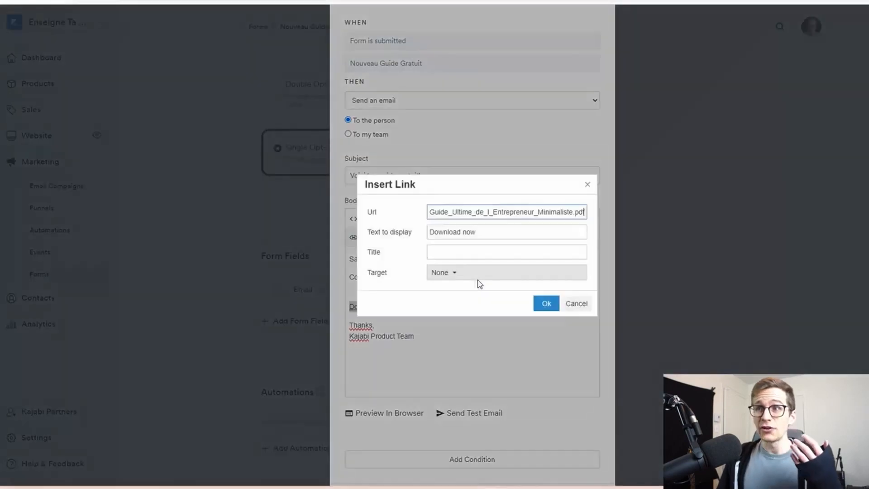
Set the display text of the PDF download link to "Télécharge le en cliquant ici"
drag(432, 214, 596, 215)
click(500, 217)
key(Tab)
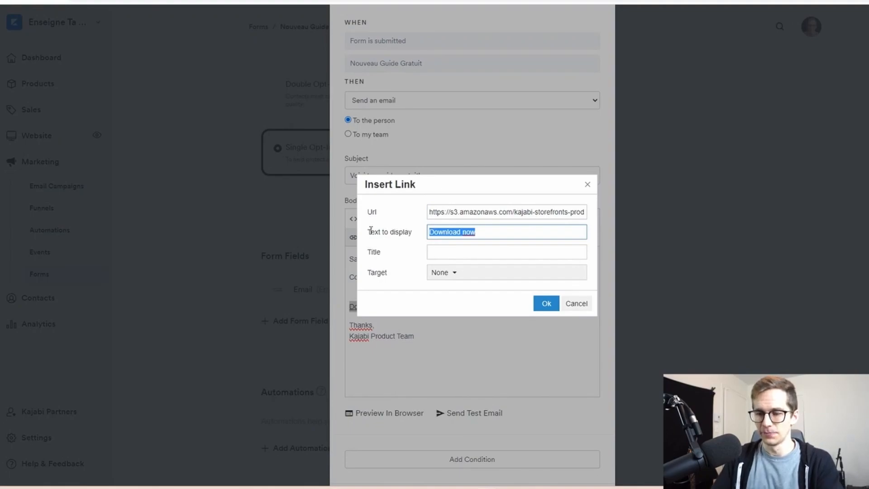
text(Télécharge le en cliquant ici.)
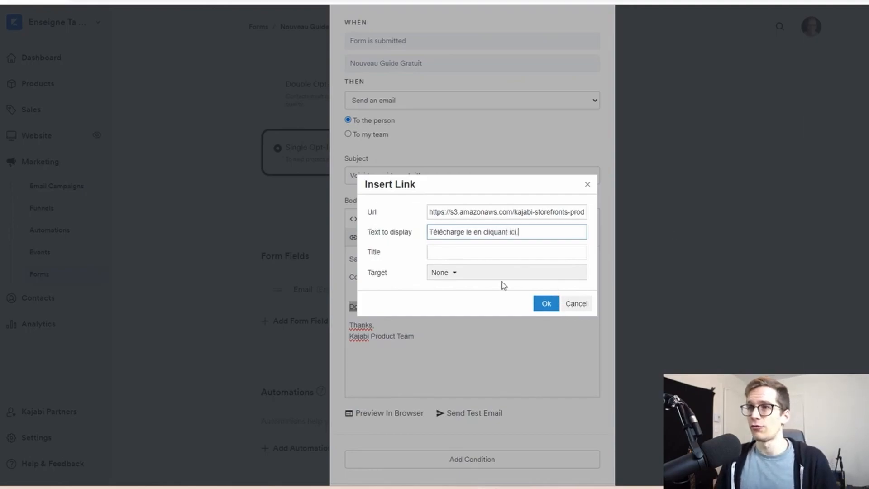
Set the PDF download link to open in a new window and apply the link settings
click(447, 273)
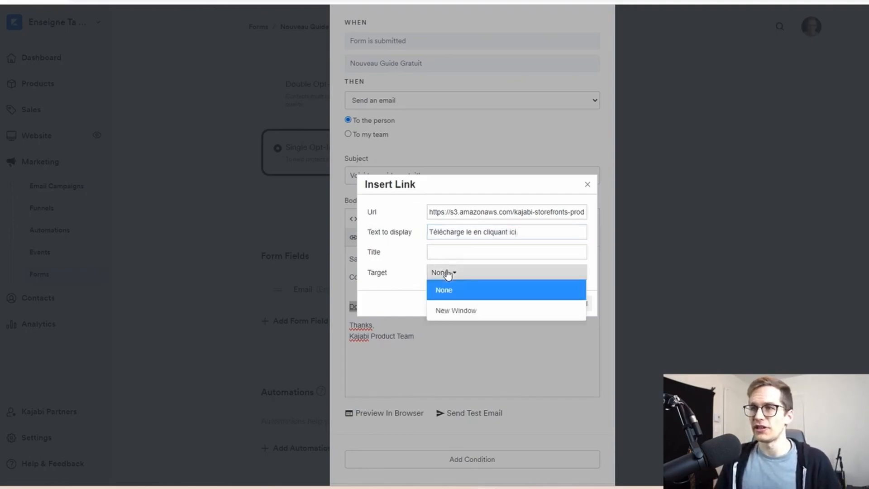
click(441, 311)
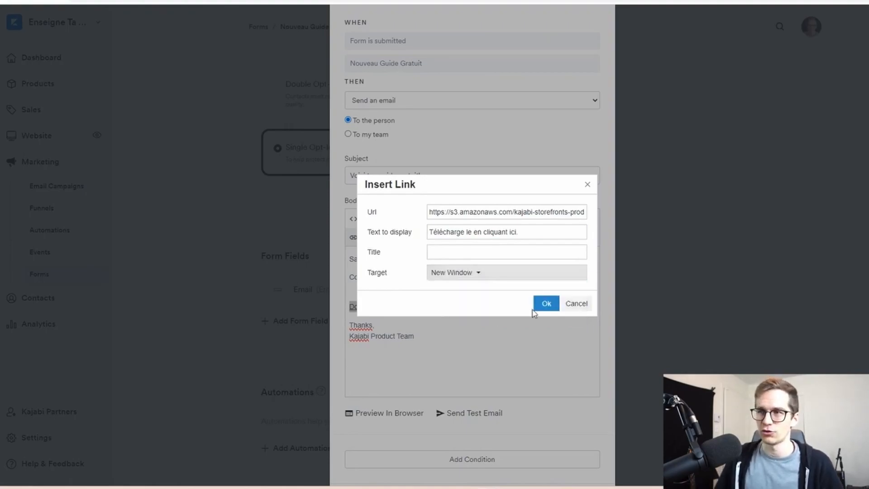
click(543, 303)
Remove the extra blank line above the download link in the email body and make the link text bold
click(440, 290)
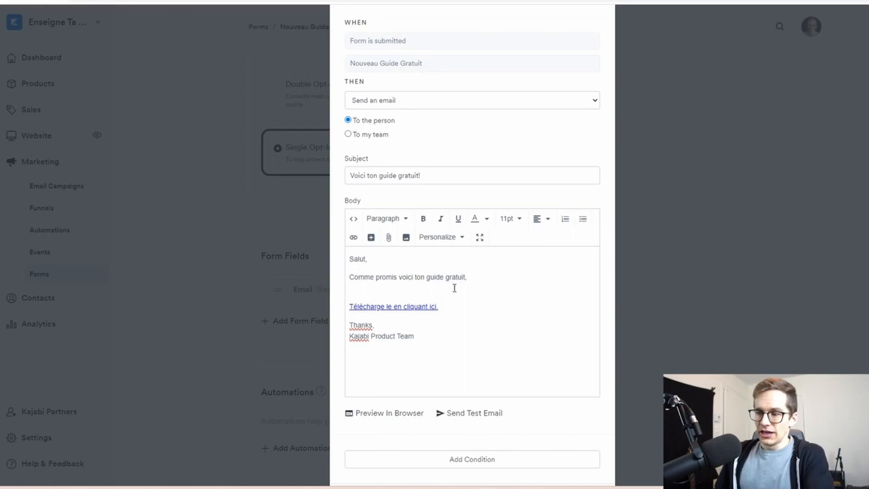
key(BackSpace)
key(Return)
drag(448, 299, 313, 319)
click(426, 219)
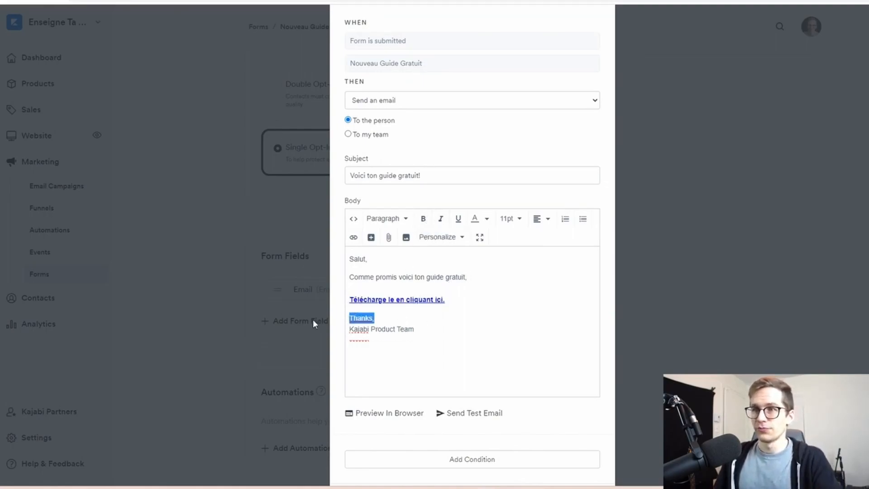
Replace the email's sample sign-off with "Merci," followed by a dash and the sender's full name
text(Merci,)
drag(424, 328, 309, 328)
text(S)
key(BackSpace)
text(-Antoine Michaud)
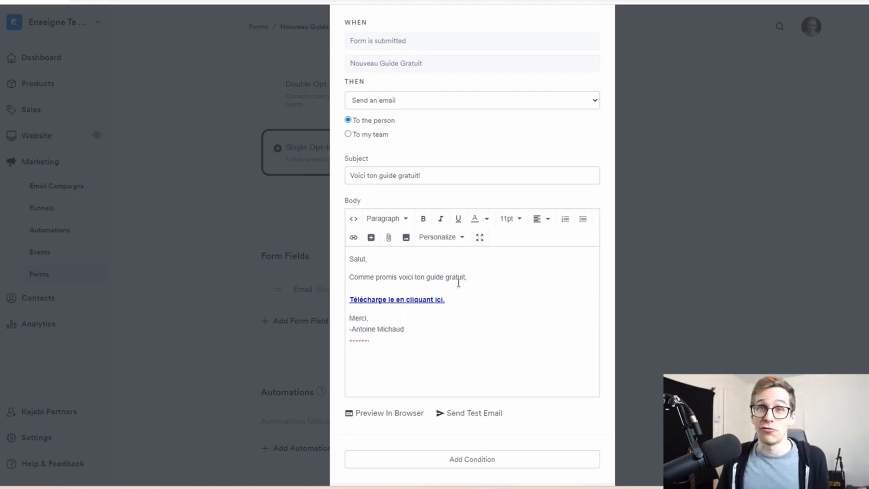
Save the email automation for the Nouveau Guide Gratuit form
scroll(535, 241, down, 3)
click(494, 444)
scroll(697, 360, up, 5)
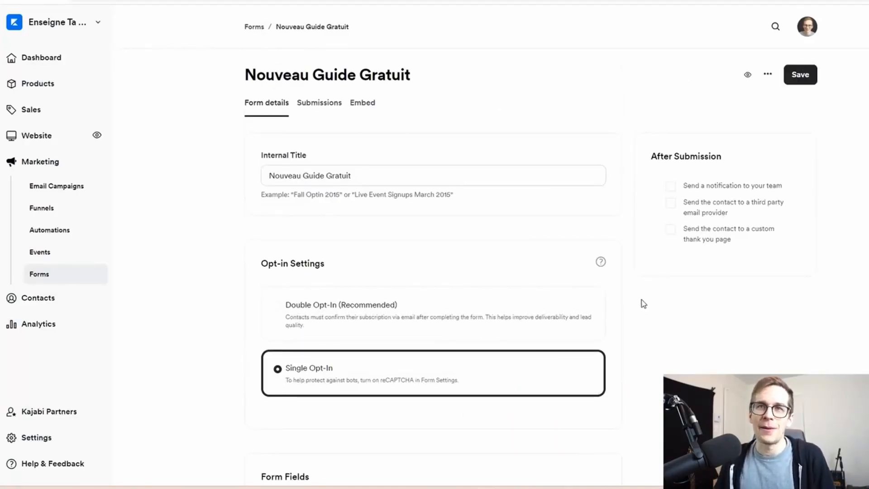
Go to the website's landing pages and start a new landing page
click(29, 140)
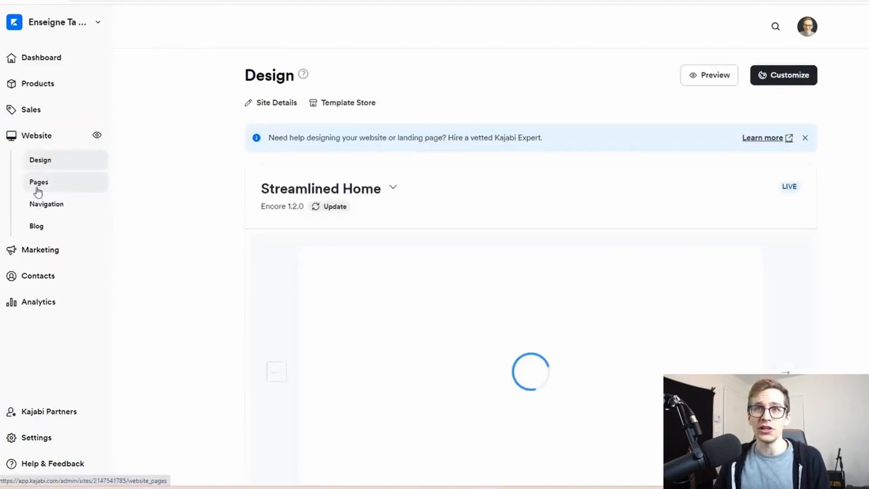
click(39, 185)
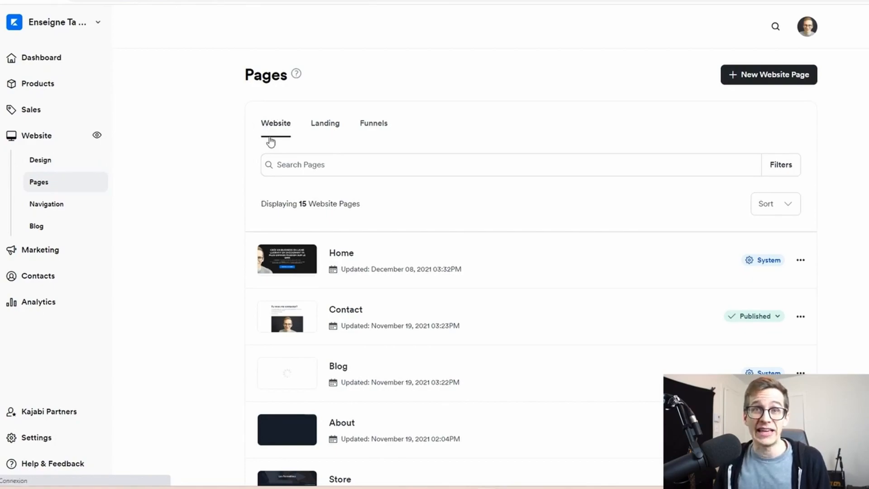
click(321, 126)
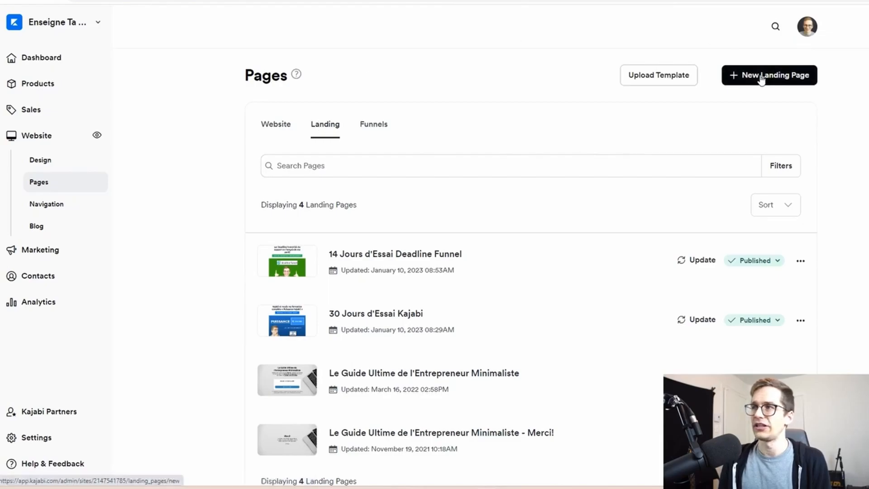
click(762, 80)
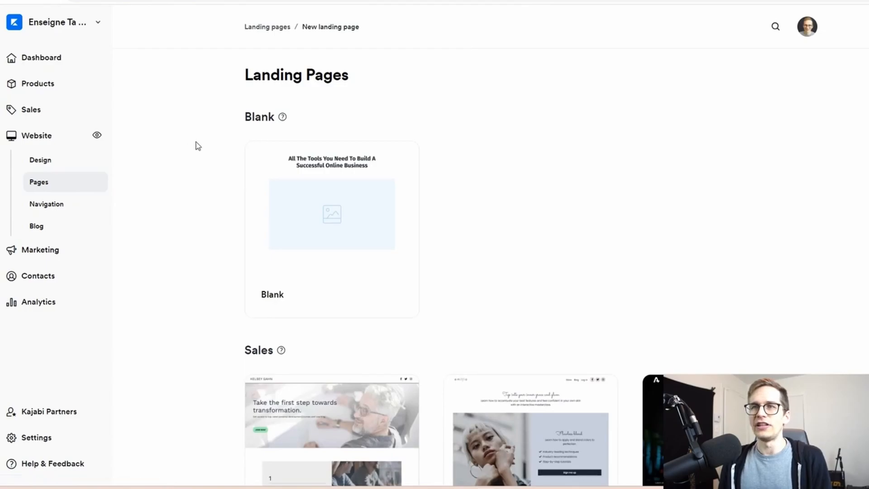
Look through the landing page template categories, including Sales, Podcast, Thank you and Opt-in
scroll(198, 146, down, 10)
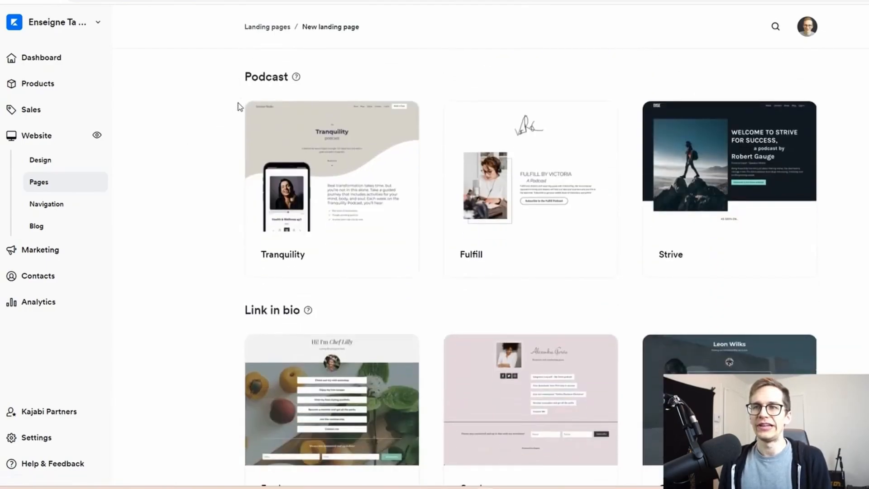
scroll(238, 106, down, 15)
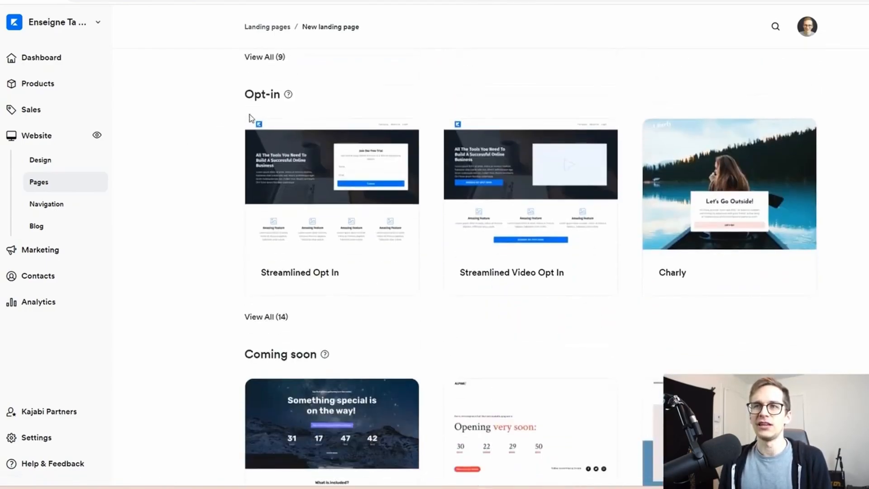
drag(243, 97, 347, 82)
click(347, 86)
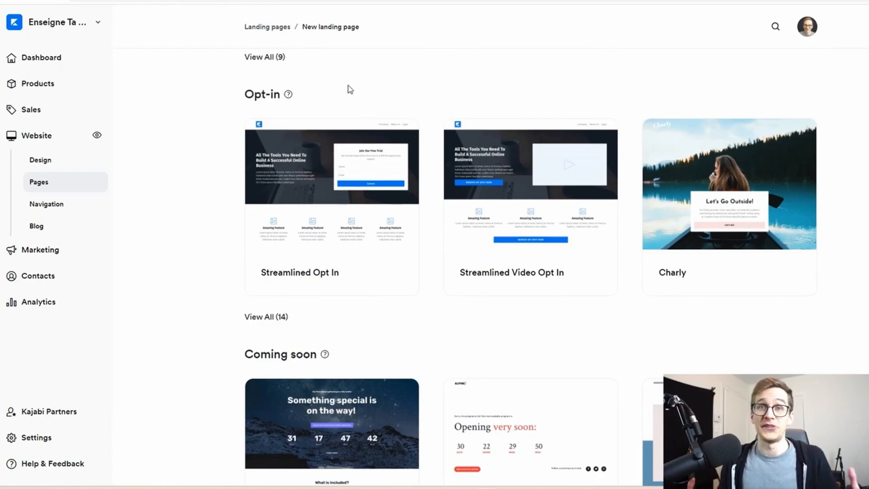
scroll(349, 92, up, 12)
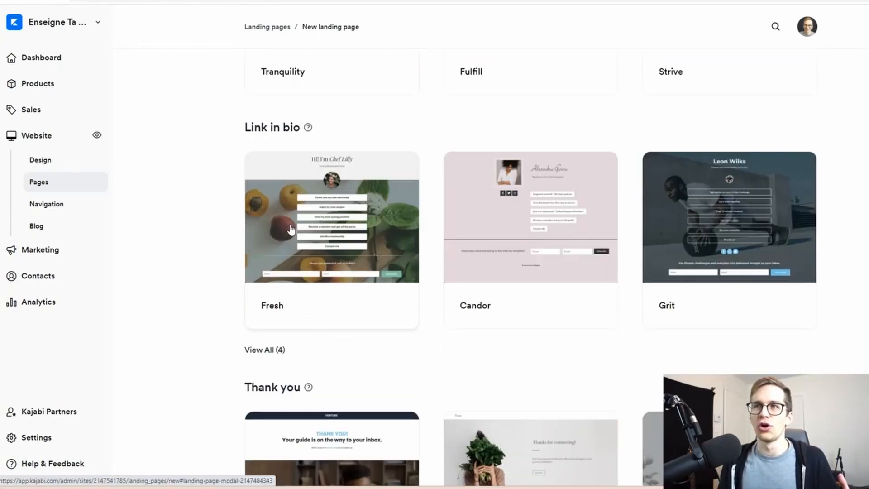
scroll(290, 230, up, 3)
drag(244, 226, 343, 223)
mouse_move(310, 226)
scroll(309, 226, up, 5)
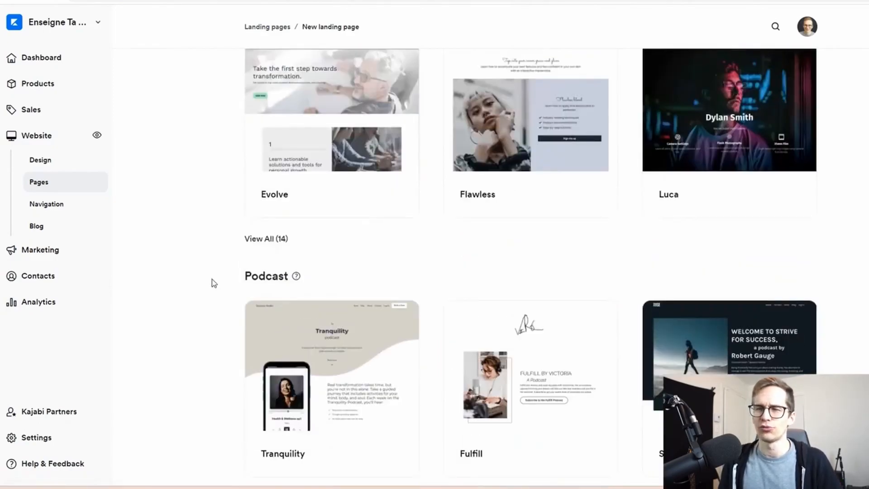
drag(229, 281, 385, 262)
scroll(384, 262, up, 3)
drag(240, 143, 353, 142)
scroll(247, 217, down, 8)
scroll(247, 217, down, 12)
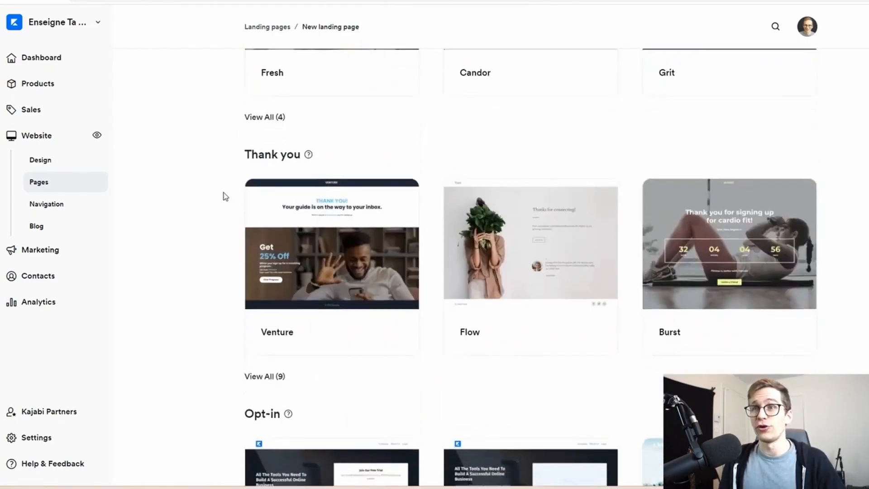
scroll(211, 195, down, 3)
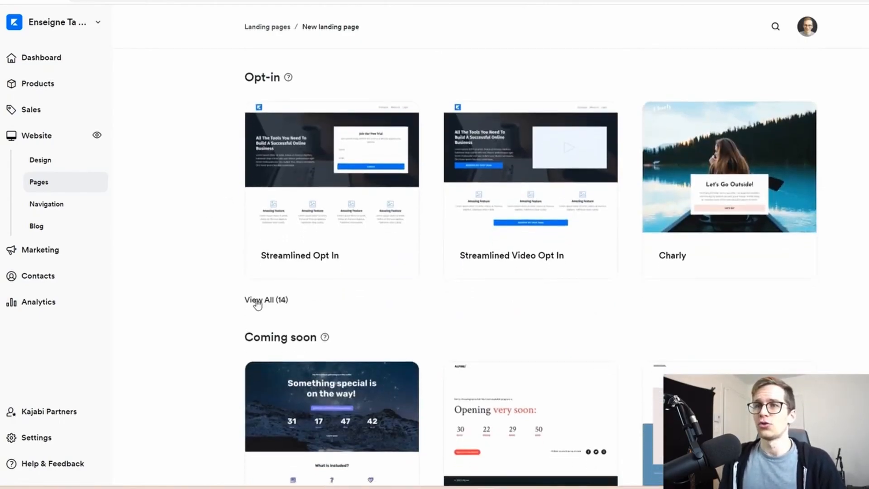
Show all opt-in landing page templates and open the Isabelle template
click(258, 301)
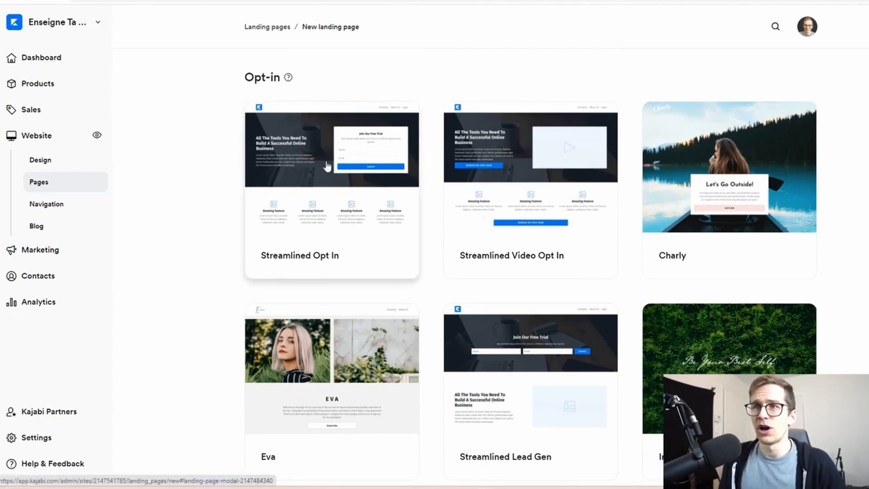
scroll(488, 159, down, 7)
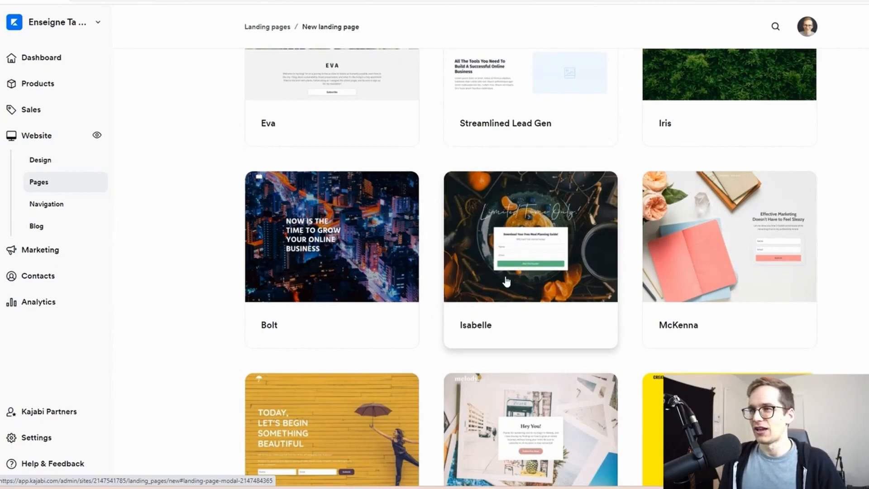
click(529, 250)
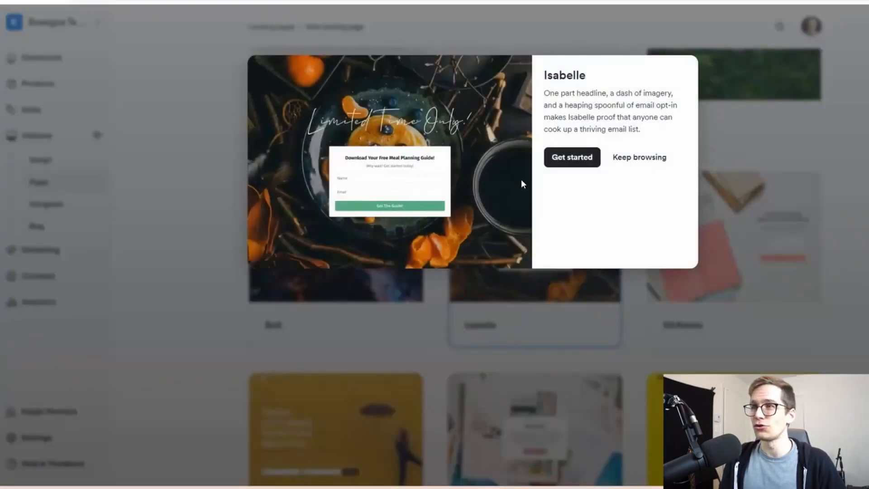
Create a landing page from the Isabelle template with the title "Guide Gratuit"
click(570, 159)
click(557, 172)
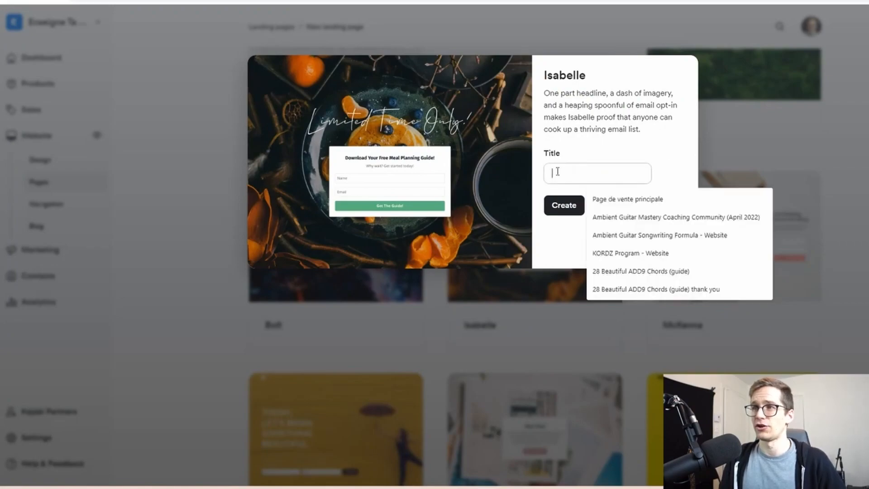
text(Noiuv)
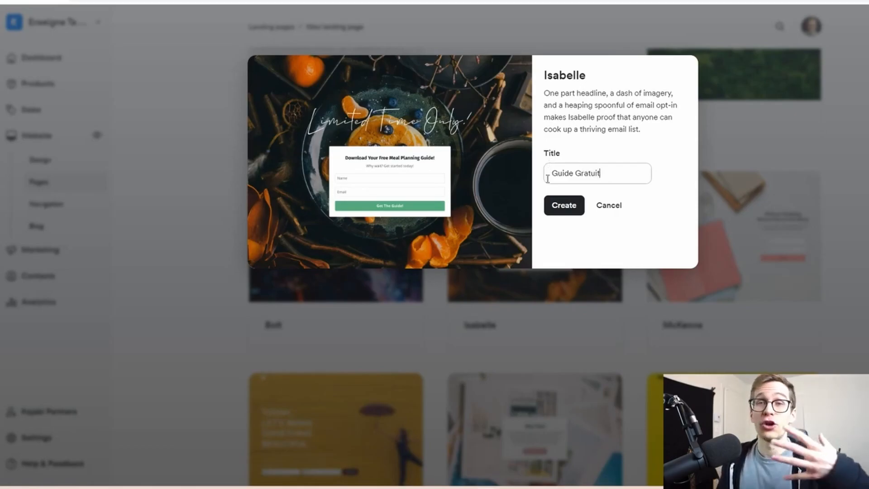
click(562, 212)
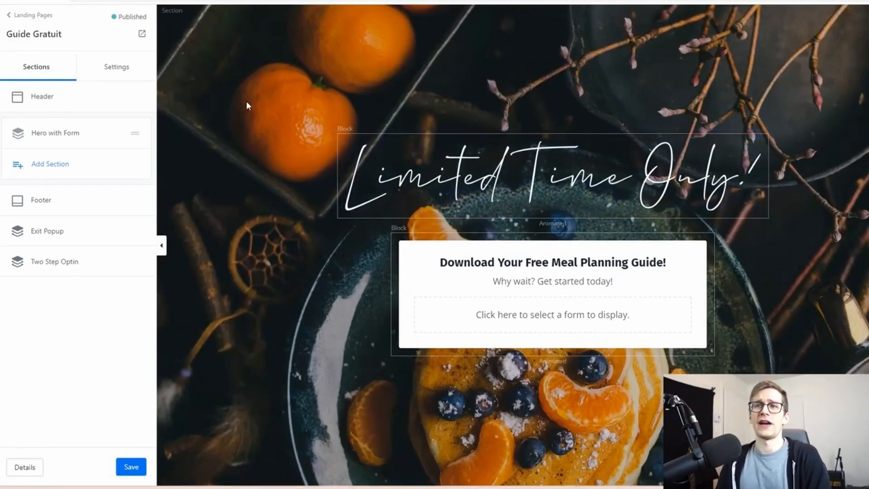
Open the Hero with Form section's settings at its background image options
click(256, 149)
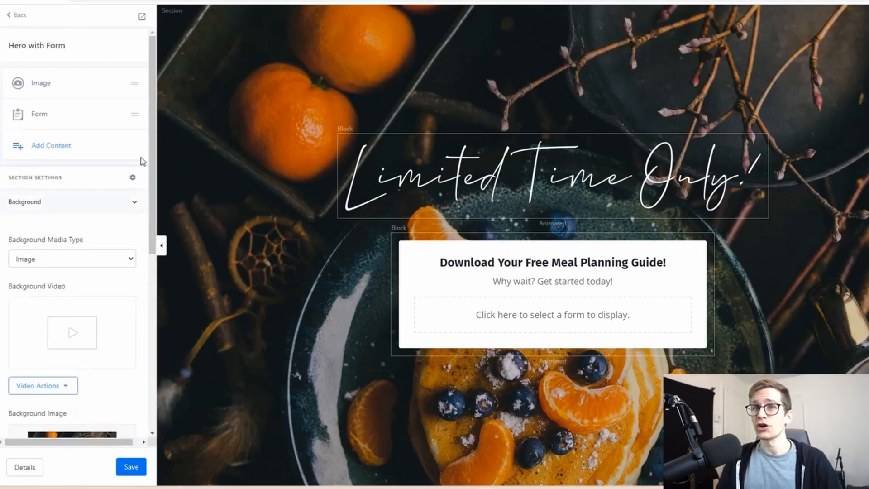
scroll(117, 219, down, 2)
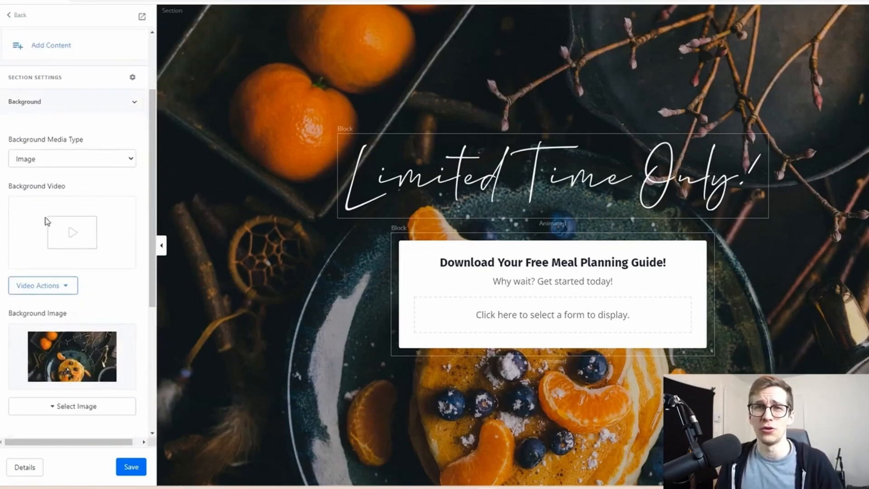
scroll(74, 210, down, 1)
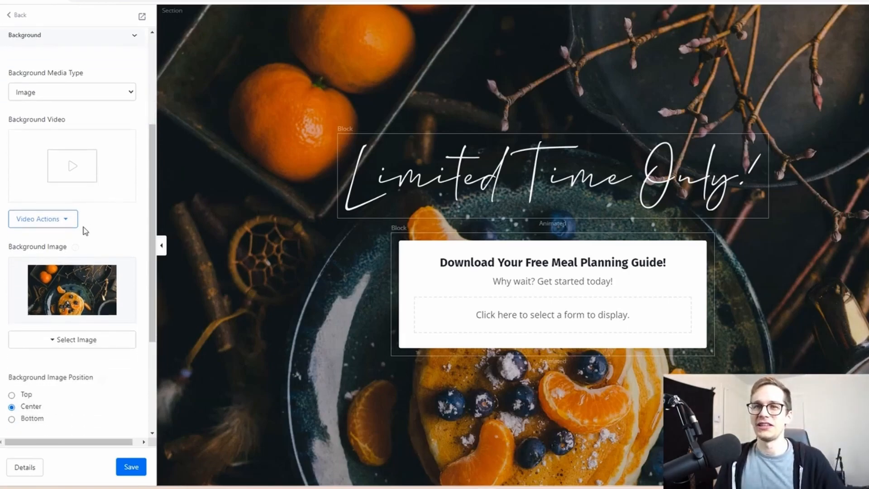
scroll(129, 210, down, 1)
scroll(82, 209, down, 1)
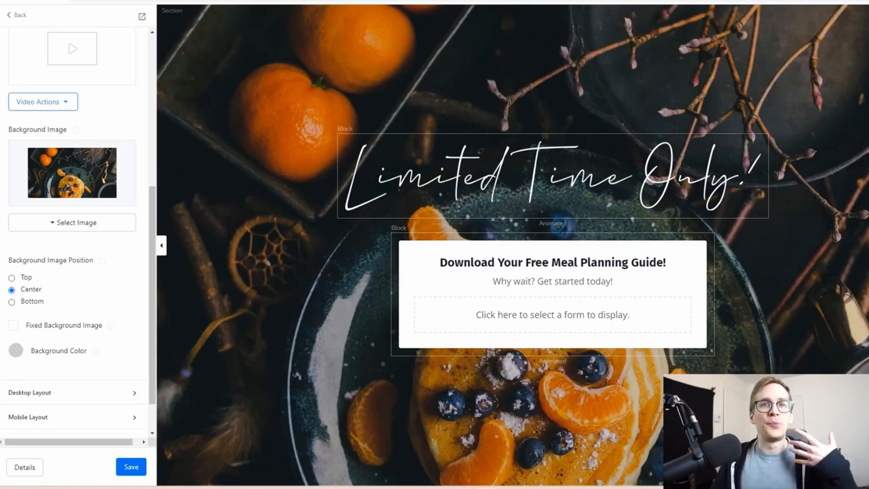
Switch to Pexels, search for "laptop" photos and pick the overhead shot of hands on a laptop beside eyeglasses
click(285, 1)
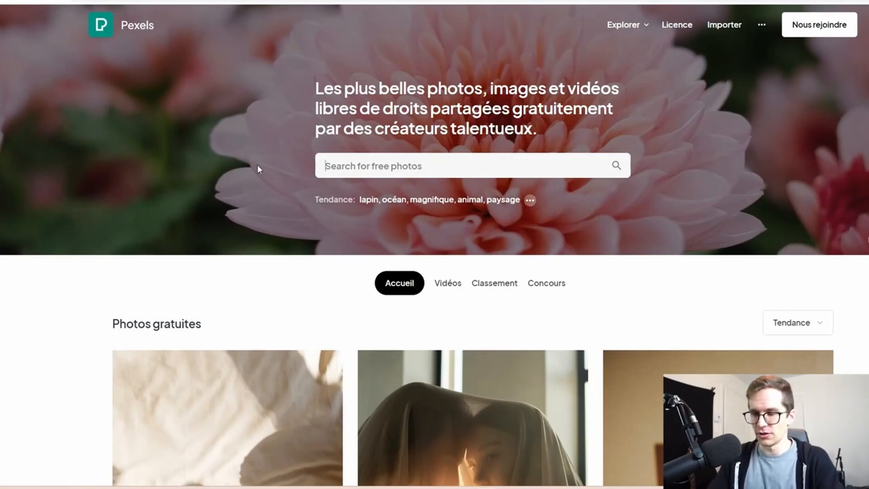
text(laptop)
key(Return)
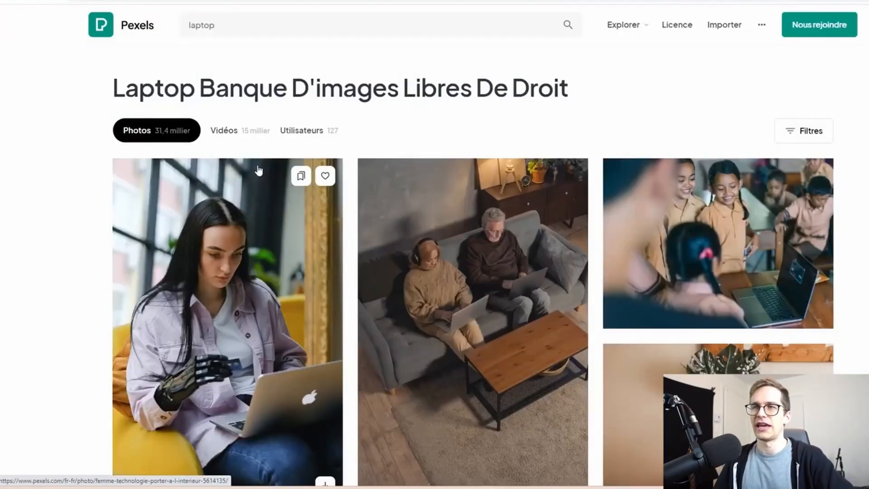
scroll(453, 149, down, 10)
scroll(785, 107, down, 15)
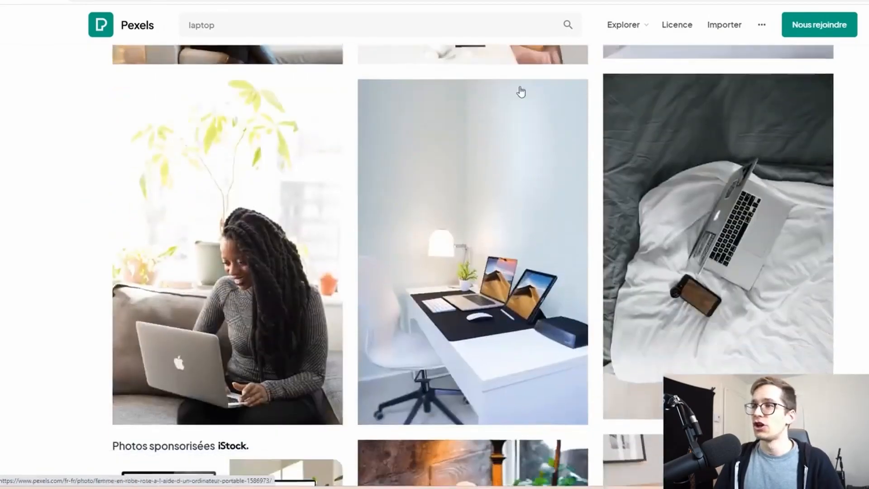
scroll(485, 116, down, 20)
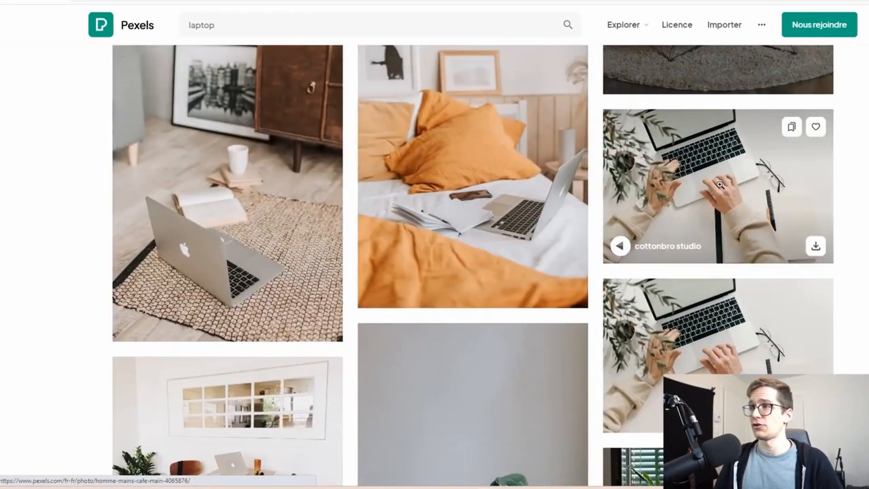
click(750, 182)
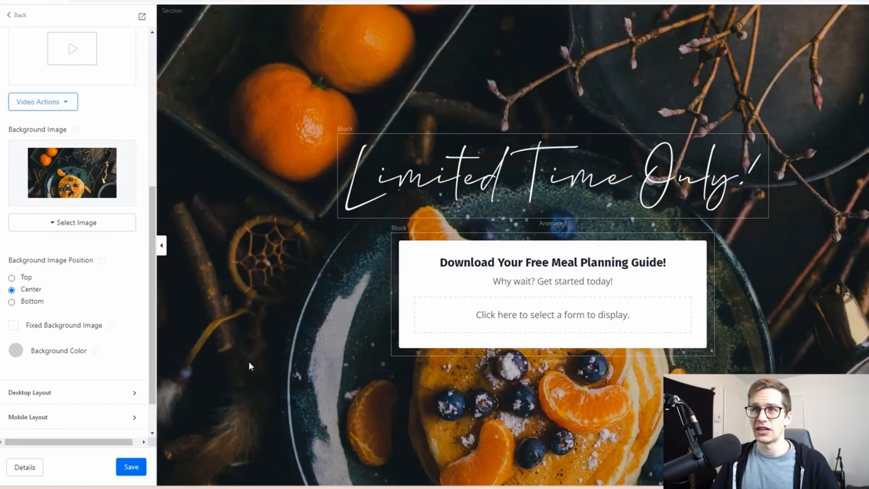
Start uploading a new background image and choose pexels-cottonbro-studio-4065876.jpg from the Downloads folder
click(291, 338)
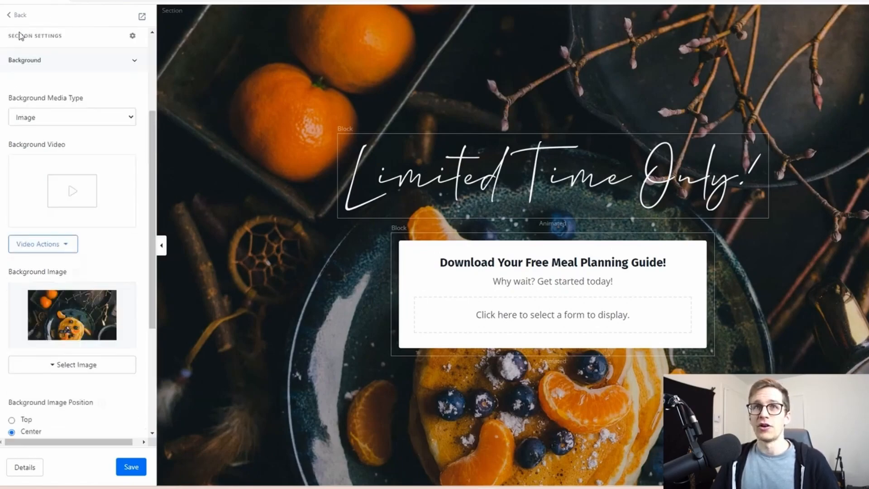
scroll(35, 64, down, 3)
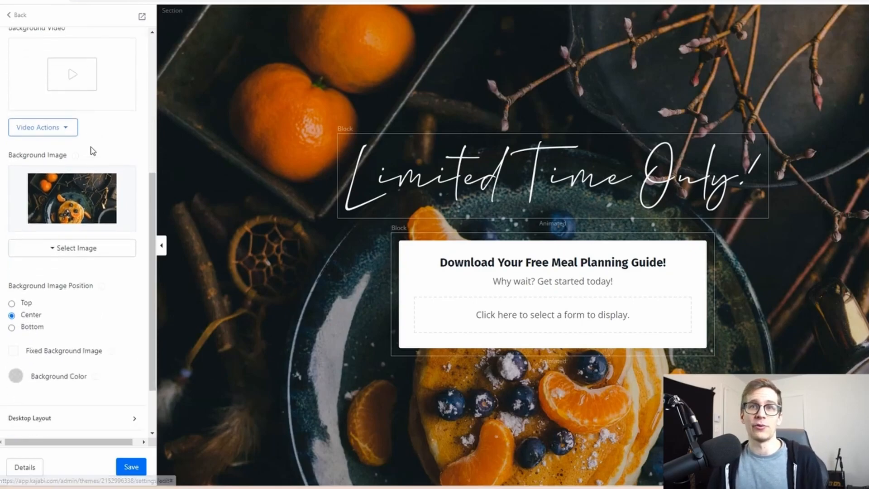
click(78, 248)
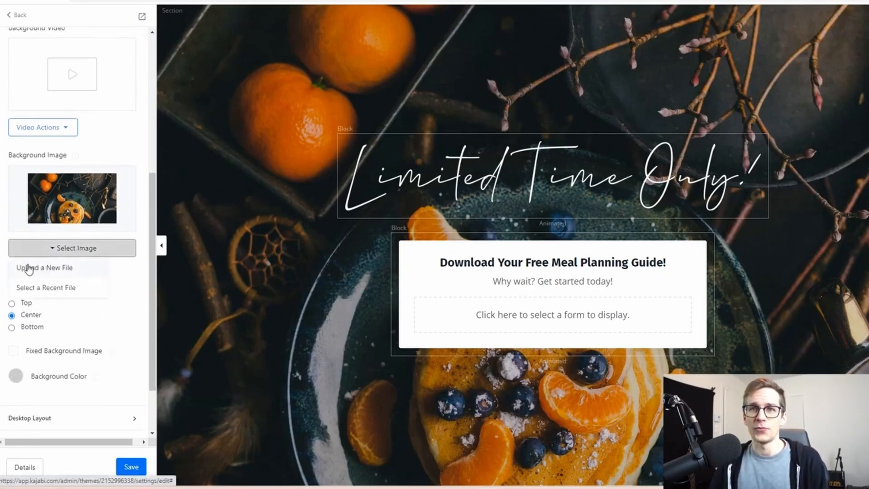
click(53, 269)
click(346, 220)
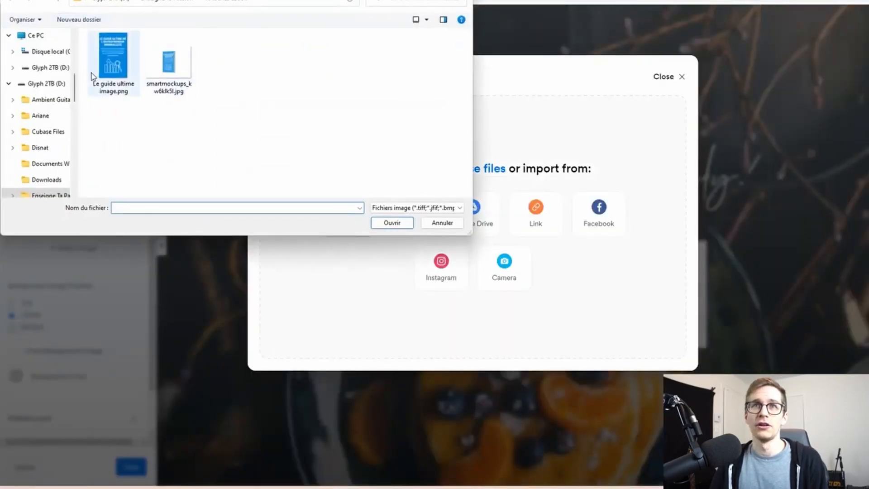
scroll(61, 77, up, 5)
click(51, 83)
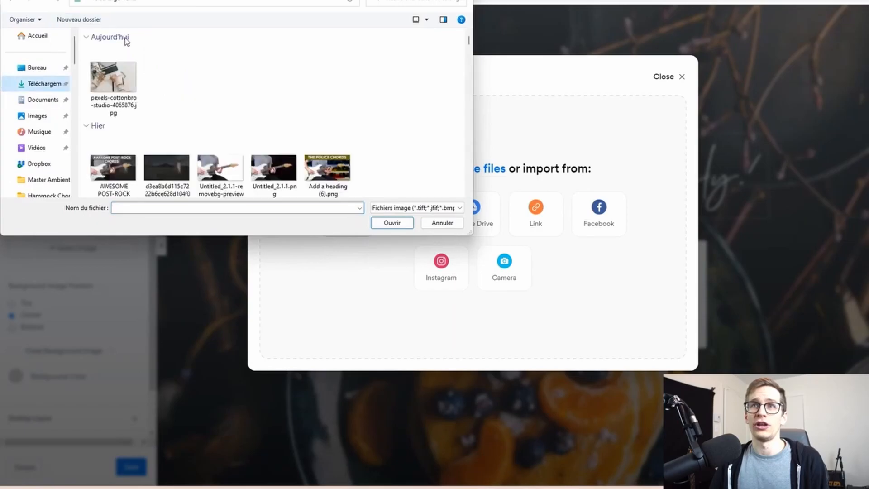
click(114, 78)
click(390, 222)
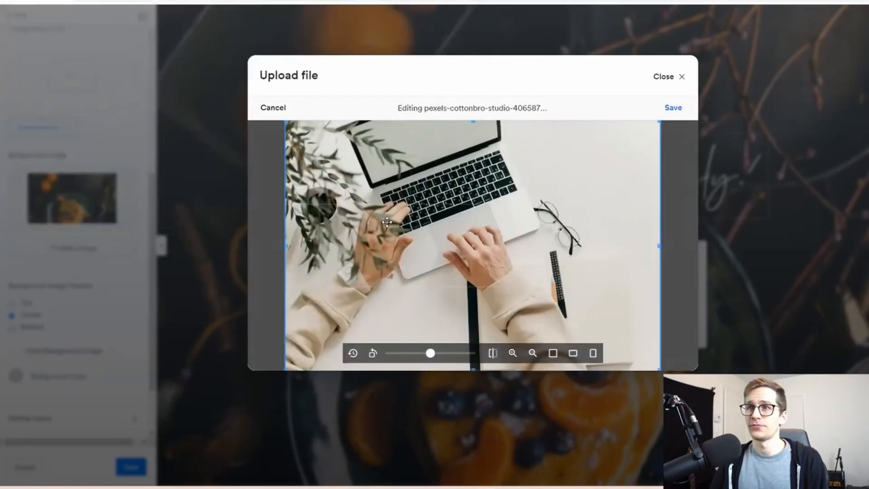
Accept the laptop photo uncropped and upload it as the section's background image
mouse_move(440, 351)
mouse_down()
mouse_move(423, 353)
mouse_move(431, 353)
mouse_up()
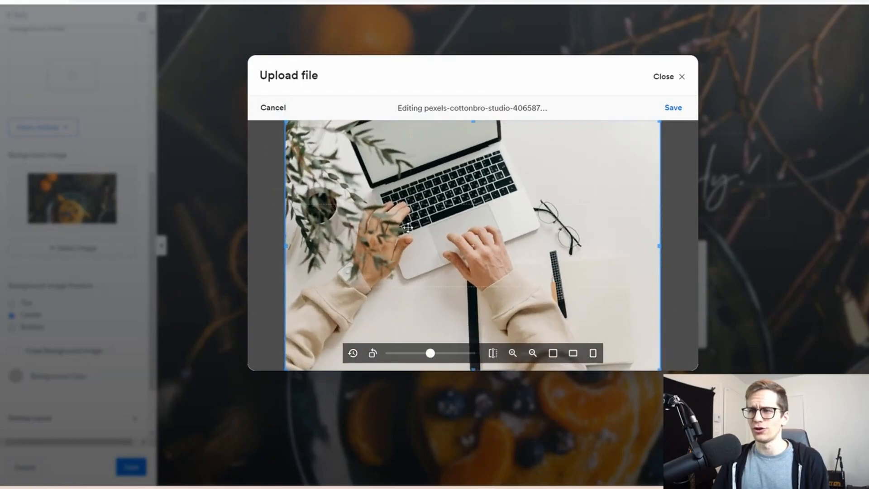
click(669, 108)
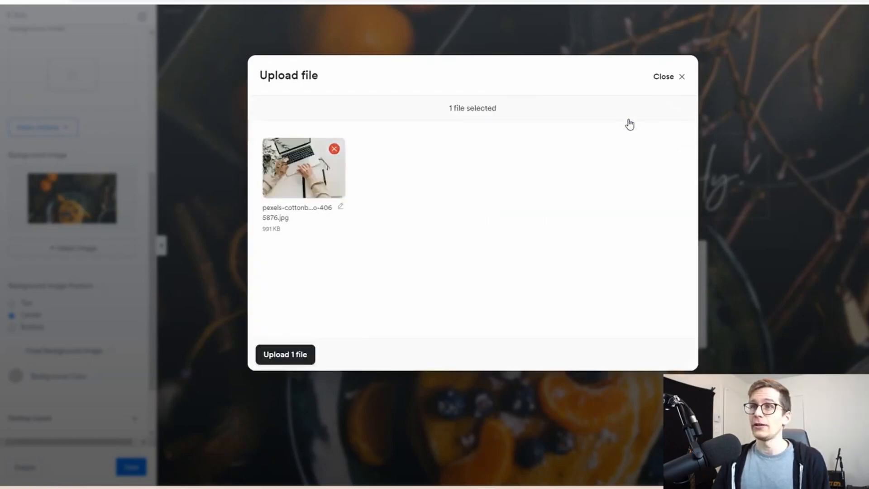
click(282, 358)
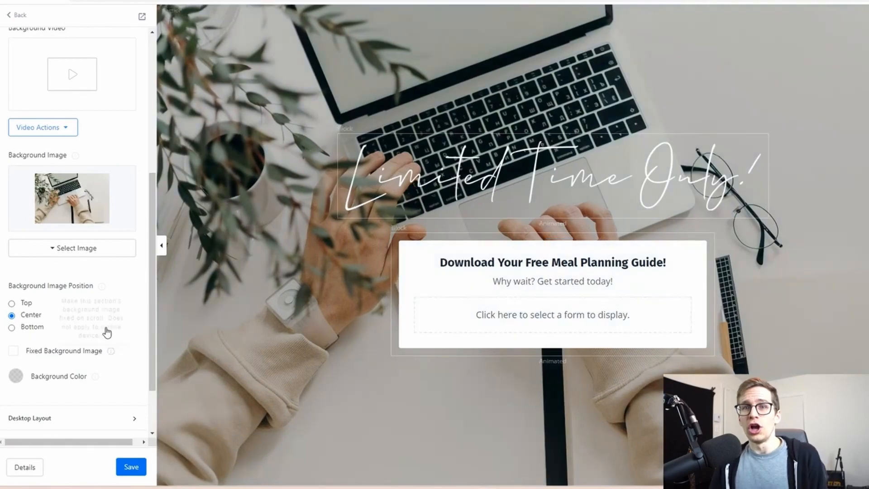
Darken the hero background with a semi-transparent black background color and save the page
scroll(109, 317, down, 3)
click(17, 304)
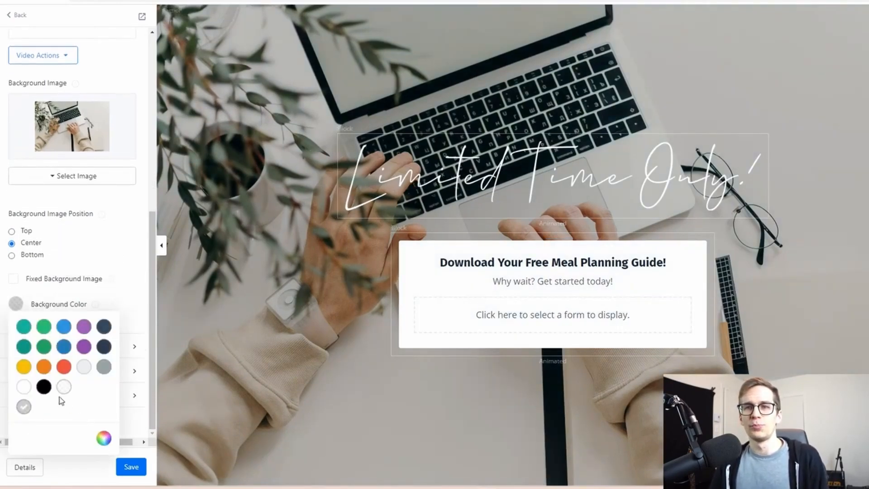
click(44, 387)
click(104, 437)
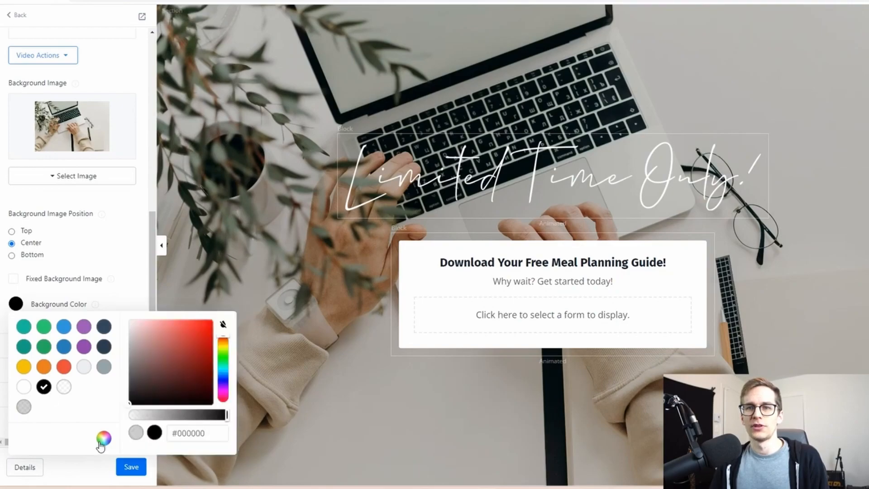
drag(226, 422, 192, 421)
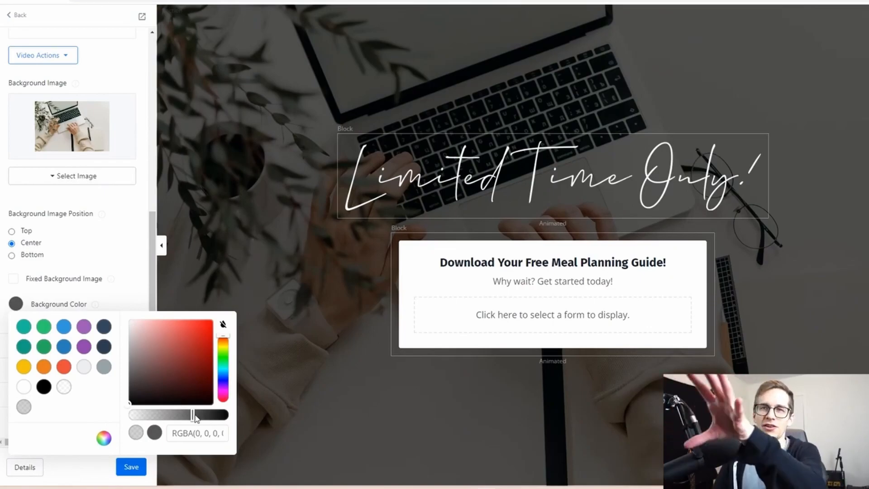
mouse_move(192, 420)
mouse_down()
mouse_move(157, 418)
mouse_move(195, 418)
mouse_up()
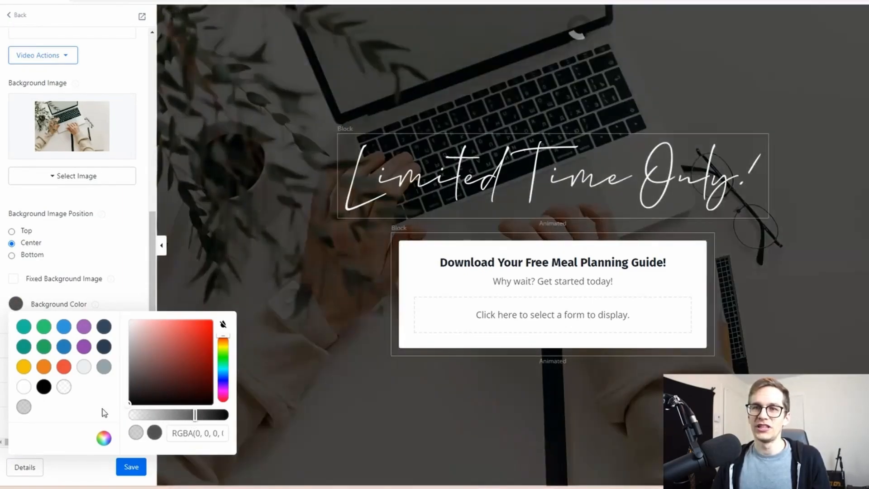
click(131, 297)
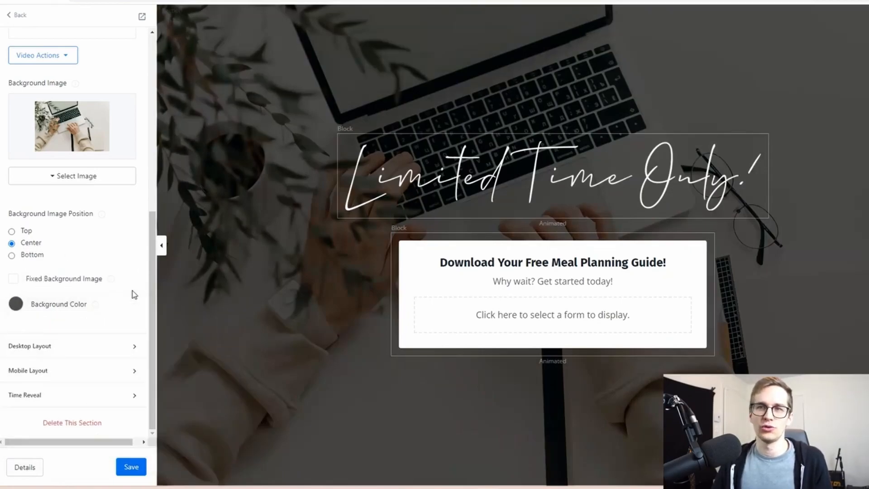
click(130, 467)
Assign the "Nouveau Guide Gratuit" form to the form block in the hero section
click(423, 181)
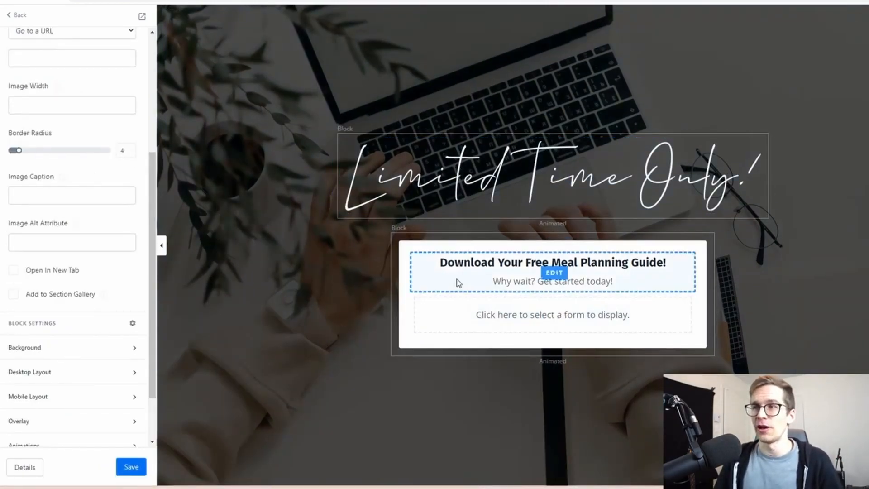
click(505, 318)
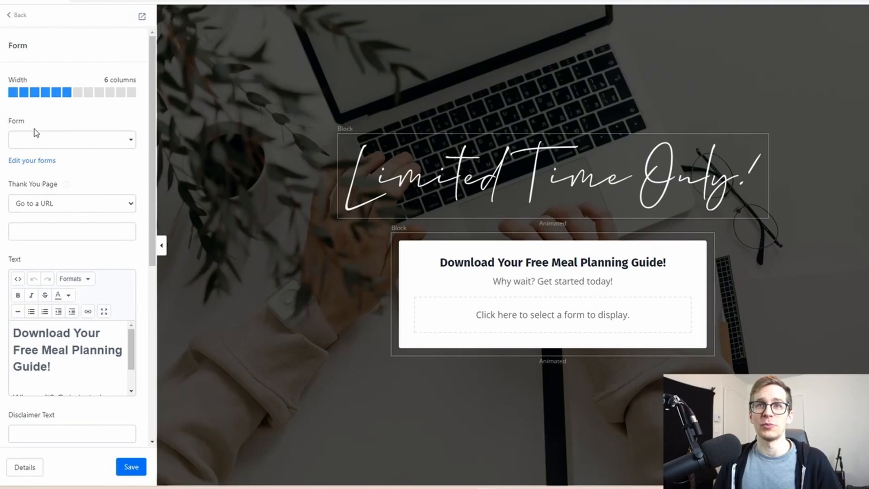
click(46, 142)
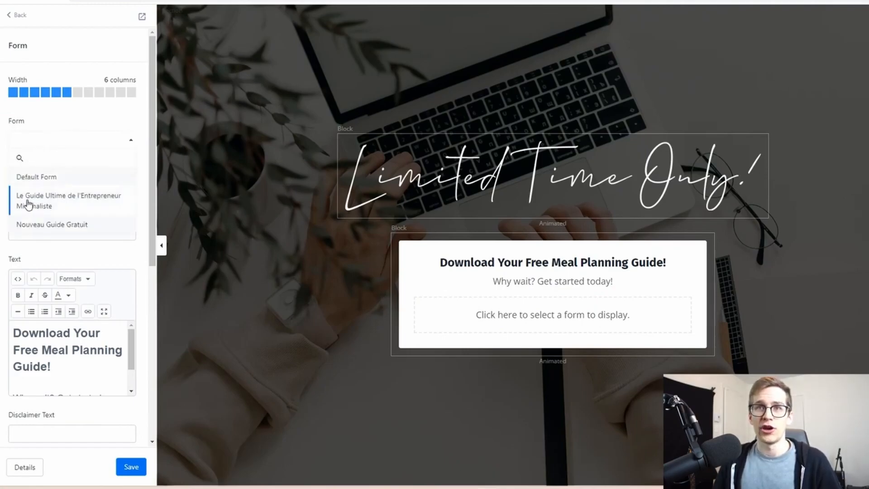
click(41, 226)
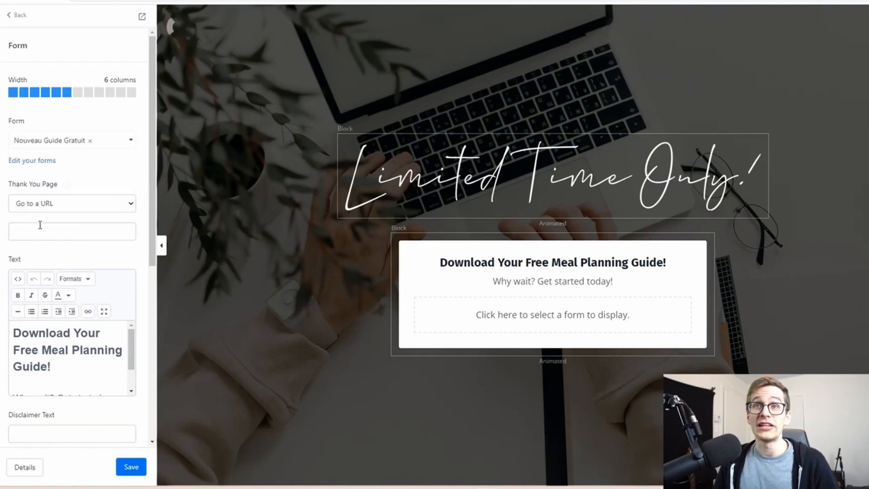
click(570, 332)
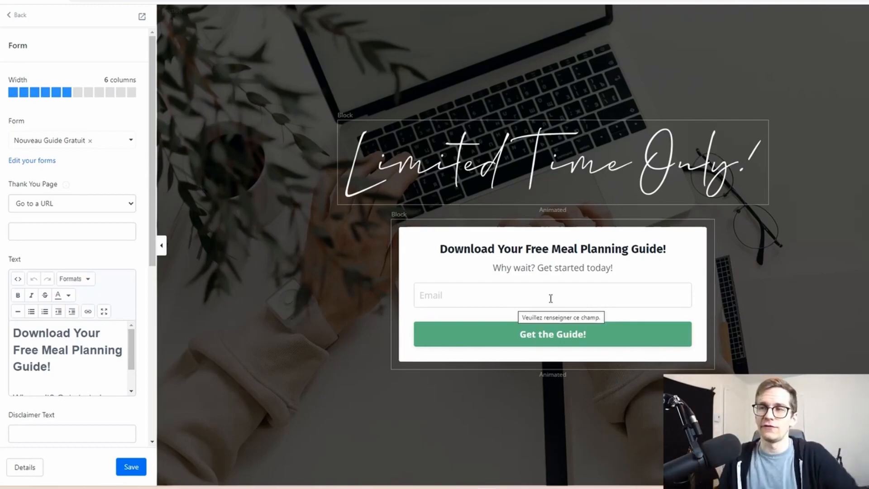
Change the form's button text to "Oui! Je veux le guide!"
click(480, 338)
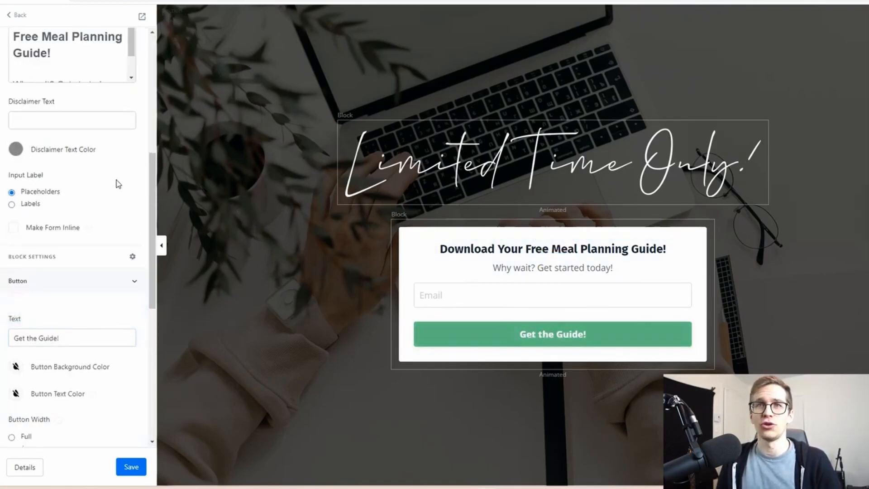
scroll(112, 192, up, 1)
scroll(111, 179, down, 3)
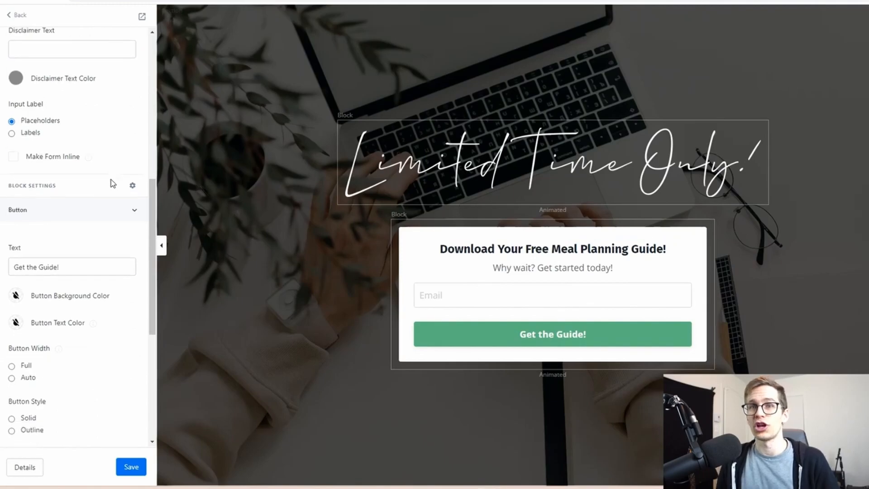
scroll(89, 218, down, 1)
drag(81, 205, 0, 203)
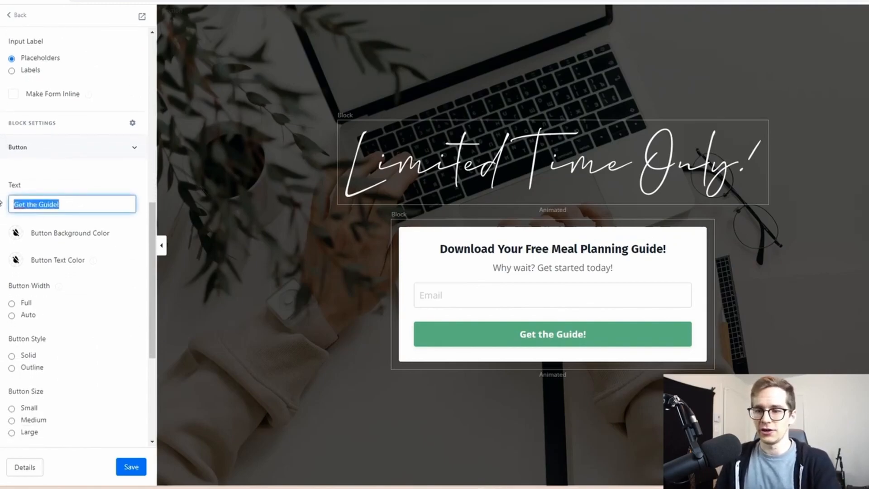
text(Oui! Je)
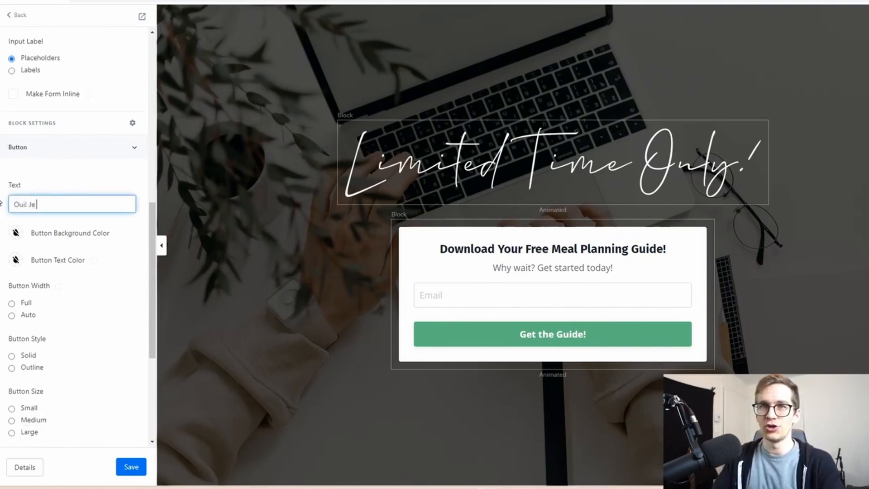
click(122, 256)
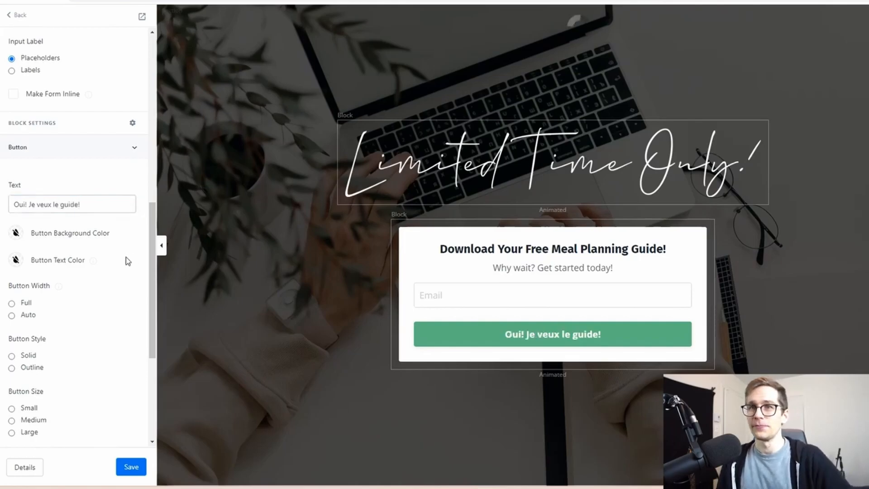
Set the form button's background color to purple #8e44ad
click(14, 235)
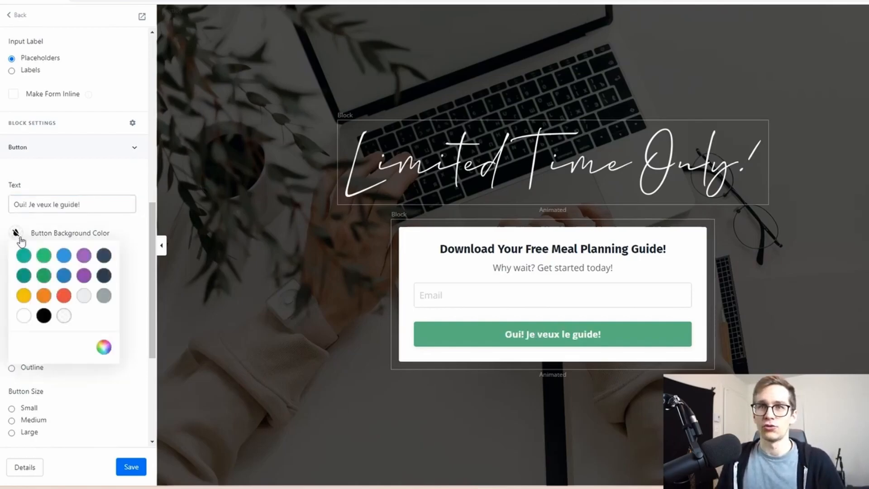
click(82, 275)
click(126, 235)
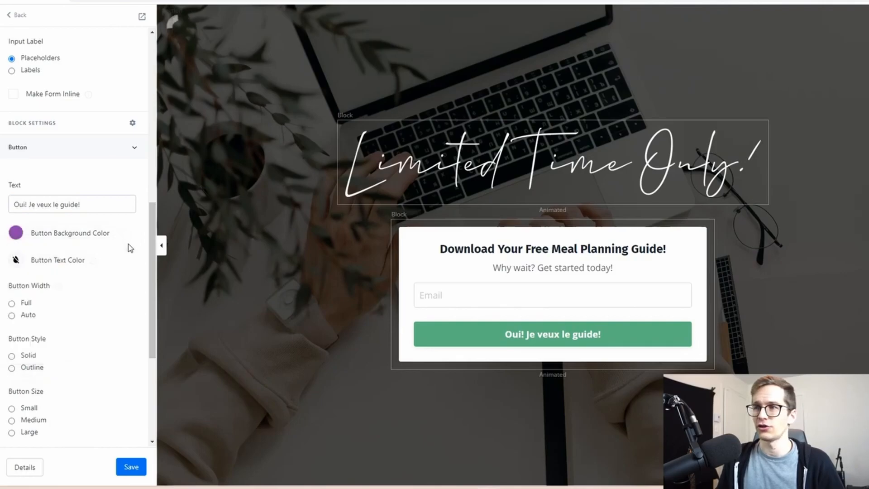
Replace the form block's heading with "GUIDE GRATUIT:" and the line beneath it with "Bénéfices de ton guide."
click(509, 257)
scroll(97, 299, down, 3)
scroll(68, 325, up, 2)
scroll(134, 202, down, 3)
drag(68, 250, 1, 213)
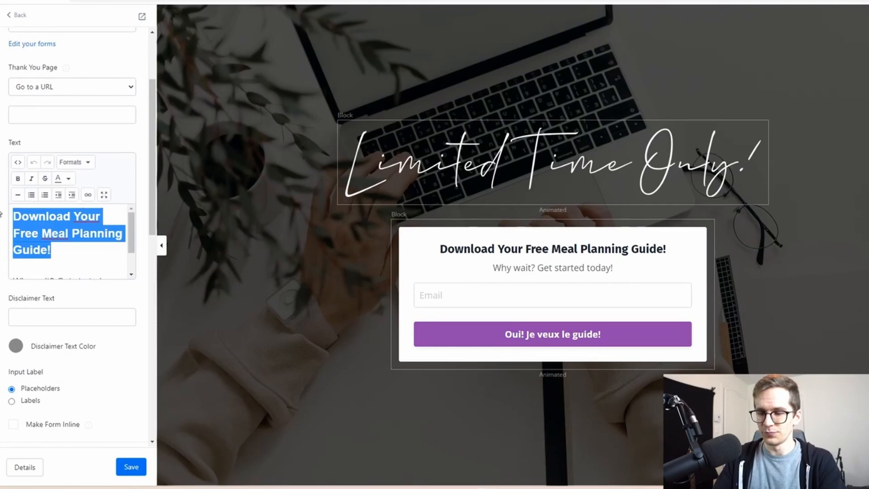
text(GUIDE)
text(TUIT:)
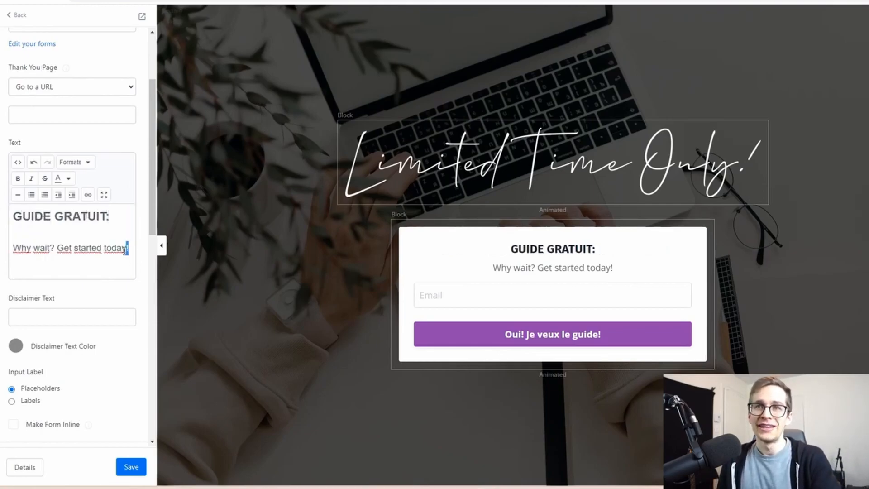
drag(128, 248, 9, 248)
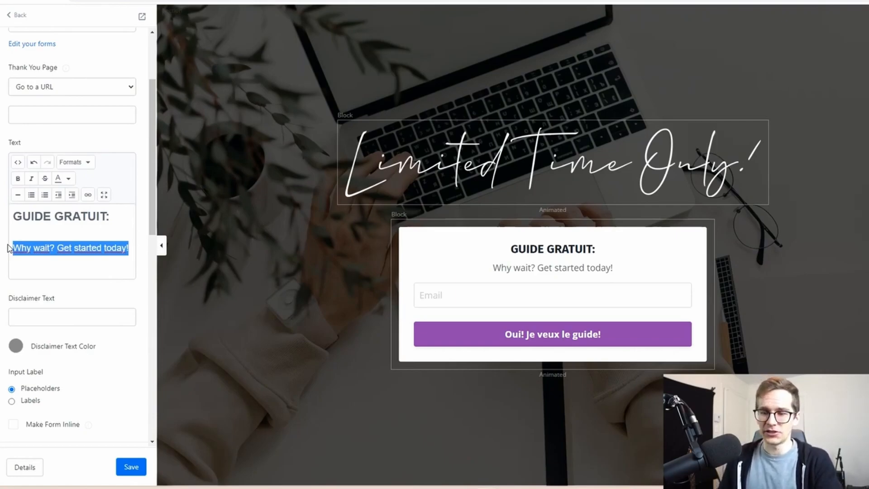
text(Bénéfices de ton guide.)
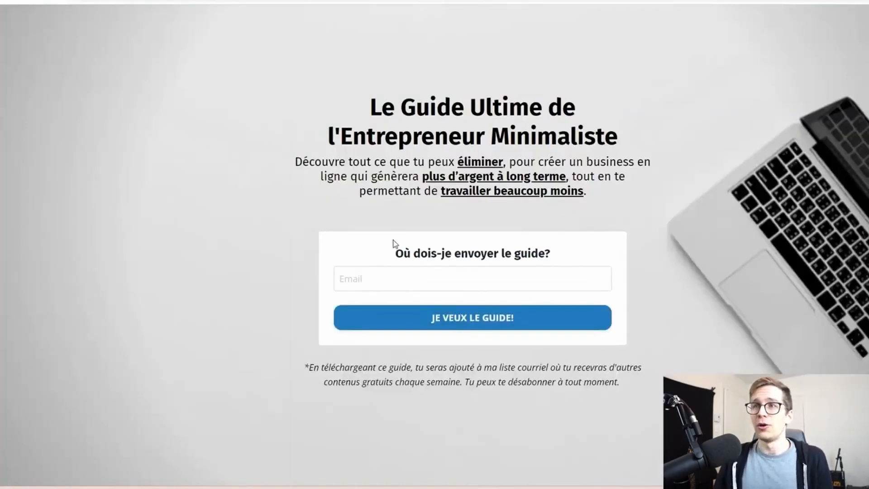
Examine the title, benefit description and form heading on the existing guide opt-in page, and return to the form block's settings
drag(390, 253, 563, 258)
drag(369, 99, 429, 109)
drag(578, 187, 585, 191)
click(381, 116)
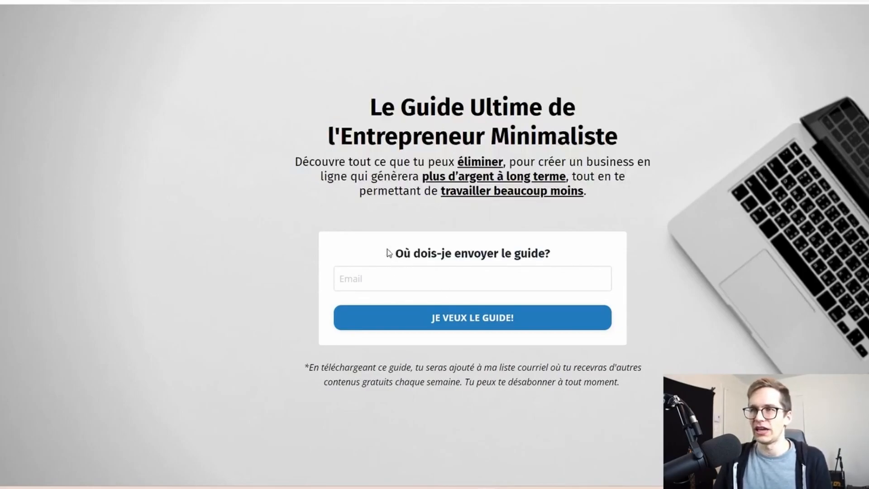
drag(382, 94, 587, 192)
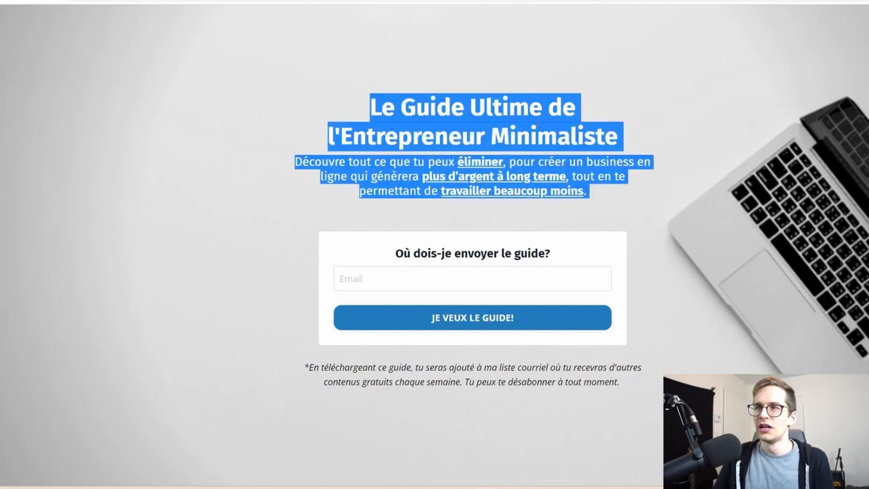
click(390, 165)
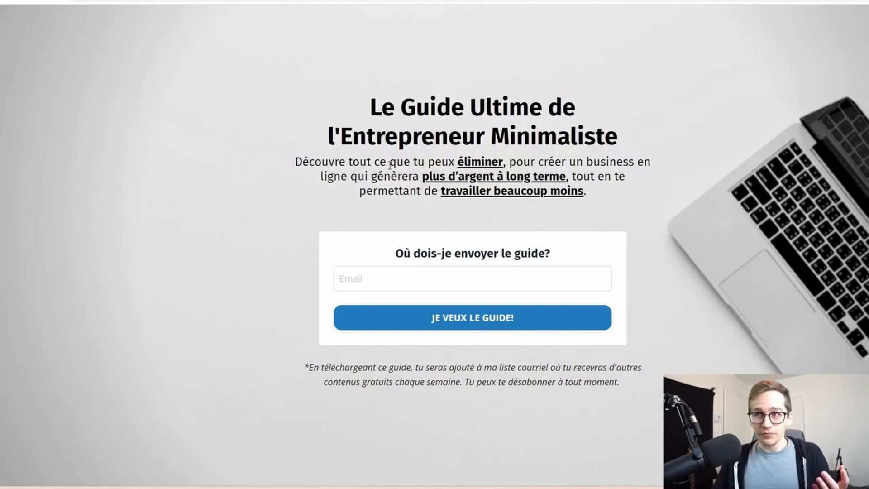
drag(294, 162, 623, 209)
click(613, 201)
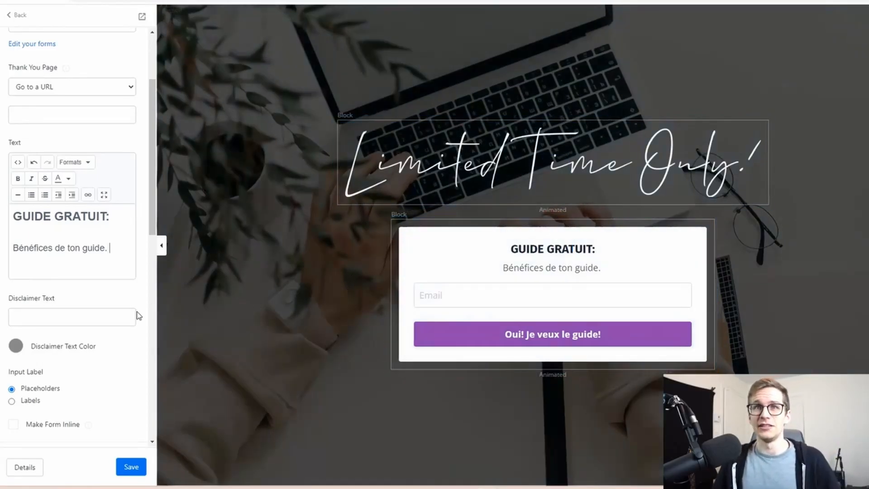
scroll(131, 326, up, 3)
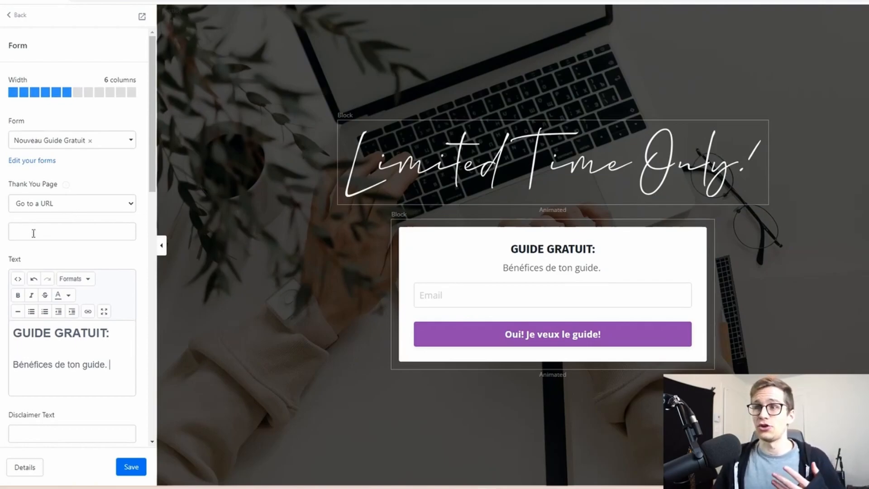
Set the form block's thank-you page action to "Download a file" and save the landing page
click(52, 209)
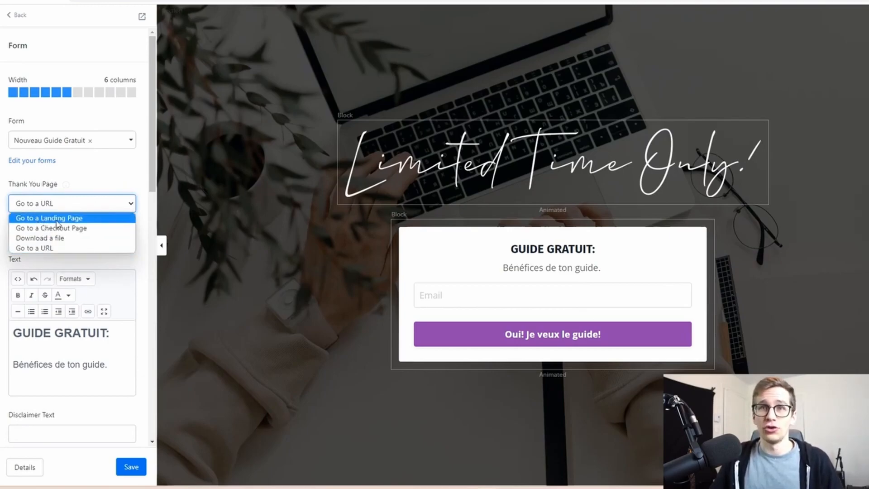
click(41, 238)
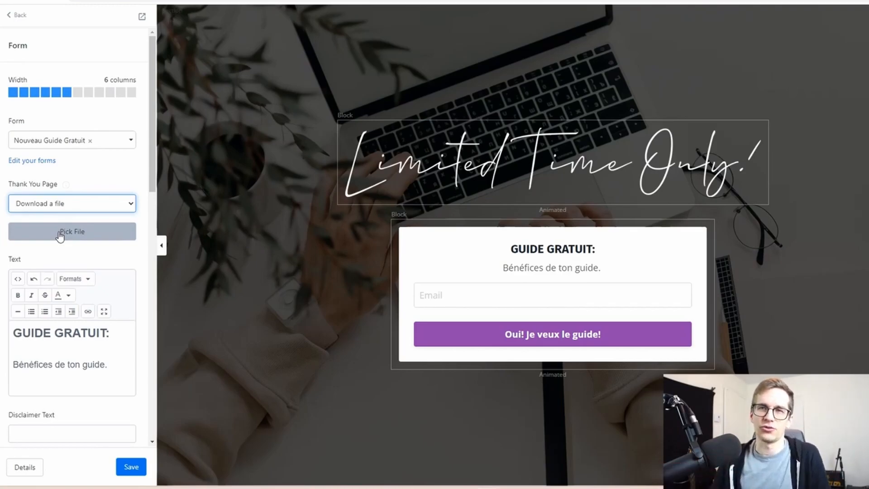
click(47, 207)
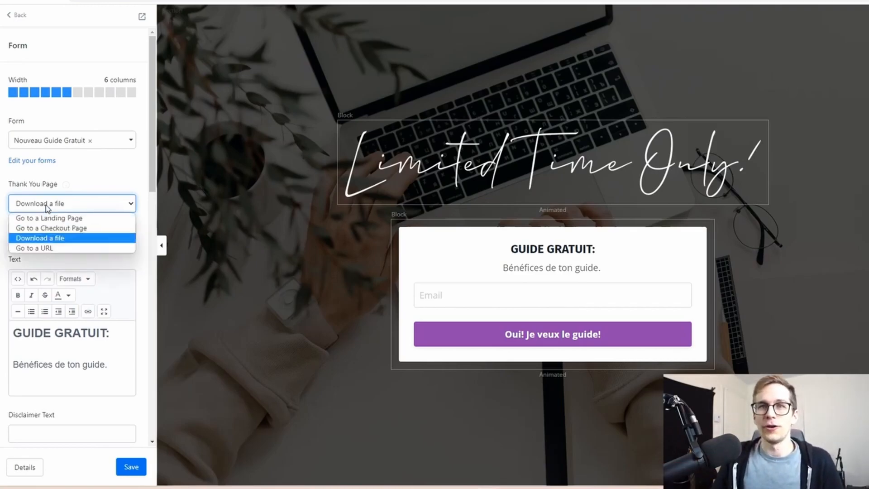
click(106, 181)
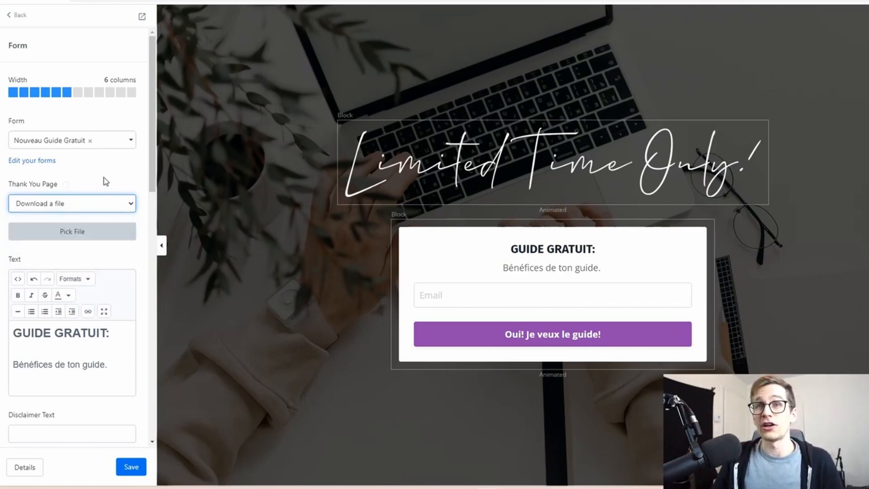
click(131, 466)
Duplicate the "Guide Gratuit" landing page from the landing pages list and open the copy for editing
click(21, 17)
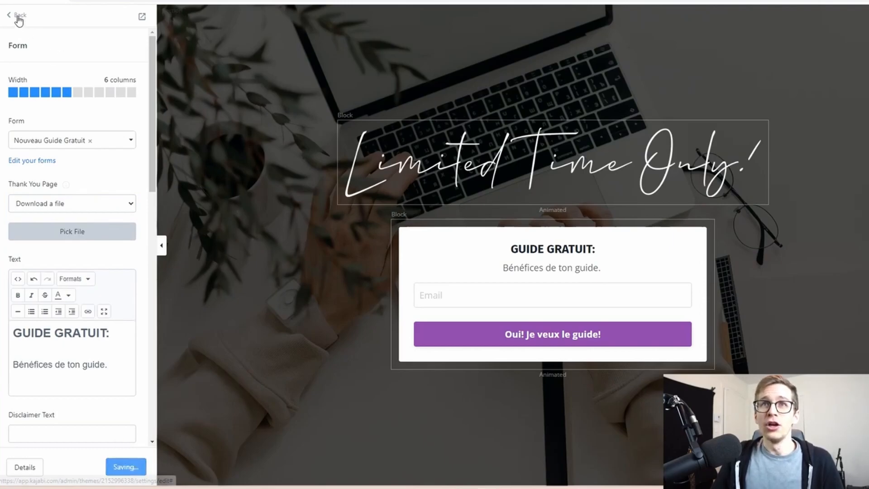
click(21, 16)
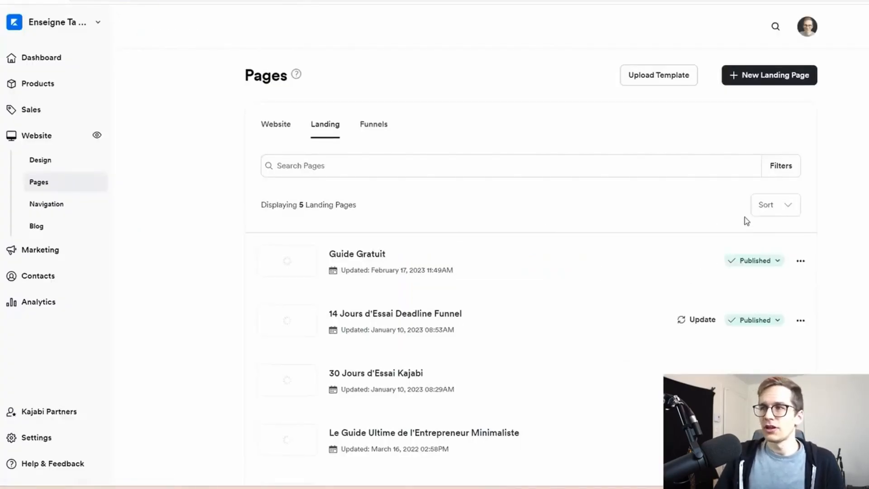
click(799, 263)
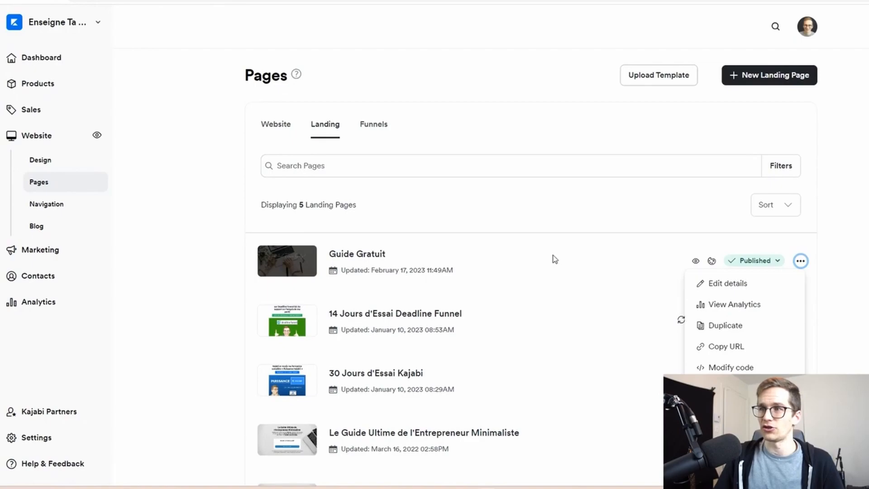
click(727, 330)
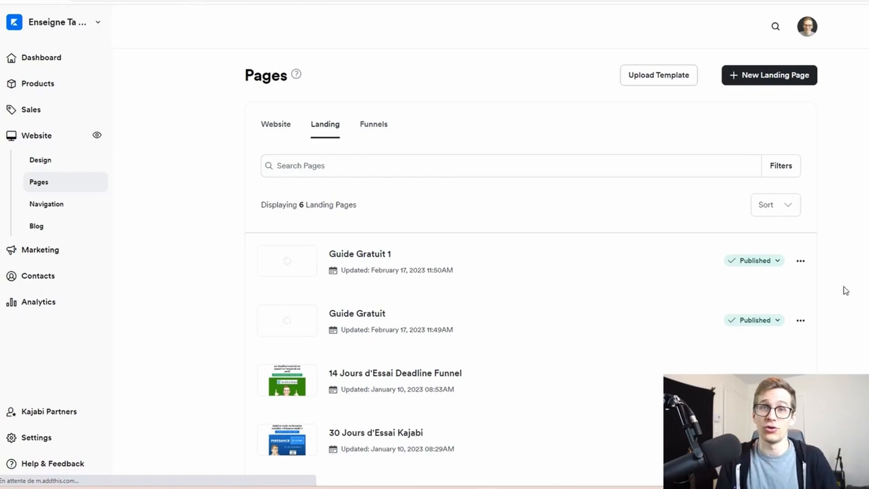
click(367, 256)
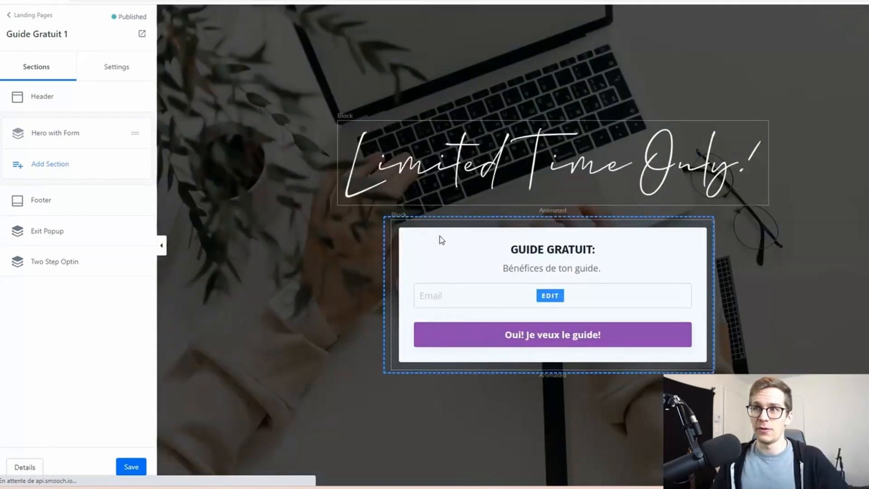
Delete the opt-in form block and the "Limited Time Only!" image block from the duplicated page's hero section
click(453, 248)
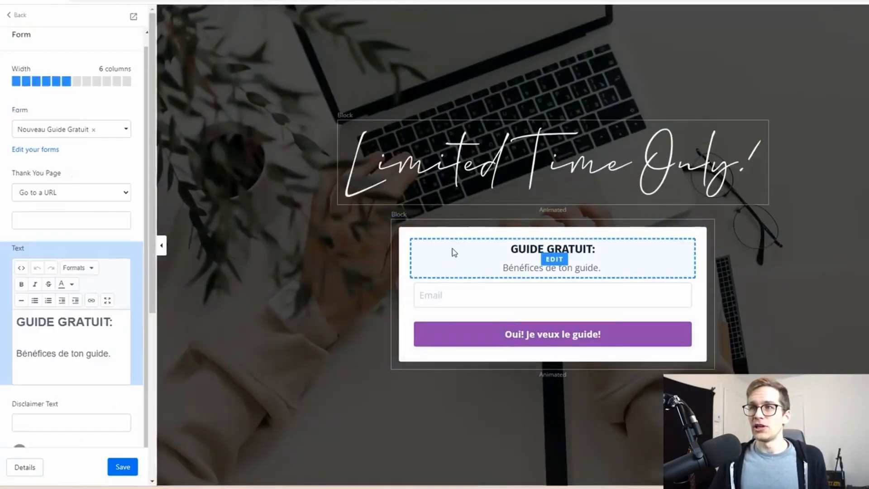
scroll(148, 197, down, 7)
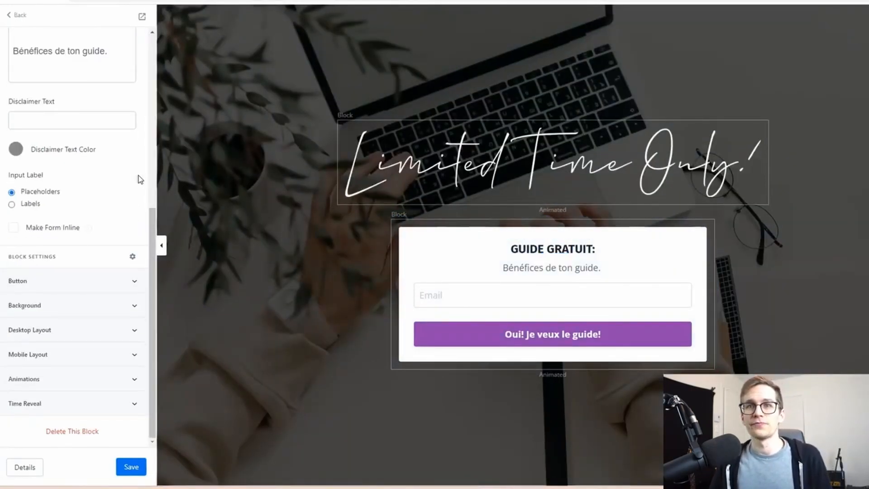
click(68, 434)
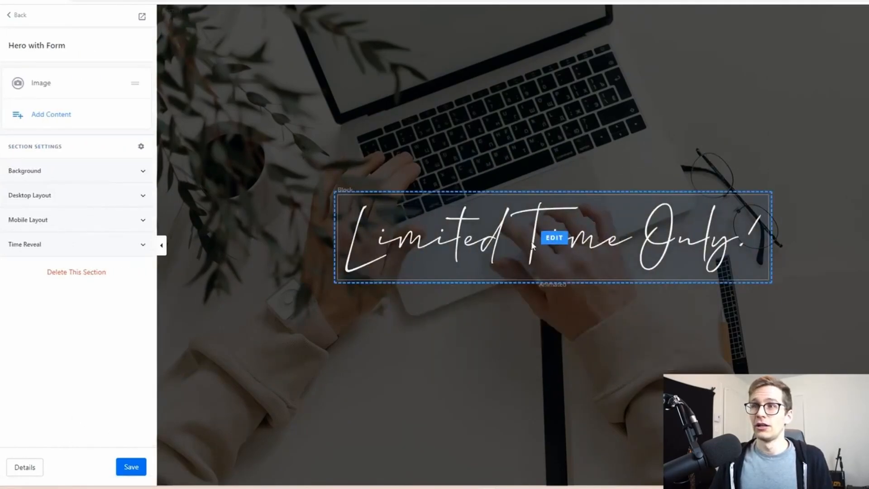
click(555, 236)
scroll(80, 361, down, 6)
click(69, 431)
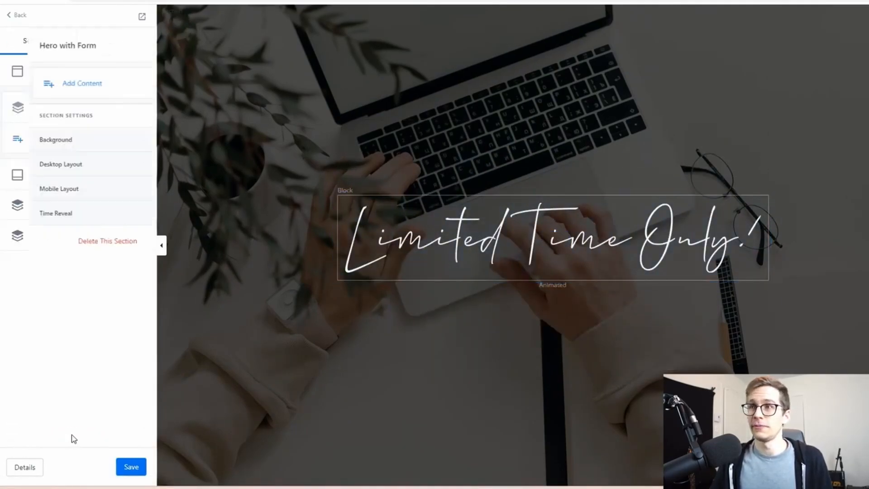
Add a Text content block to the emptied "Hero with Form" section
click(43, 83)
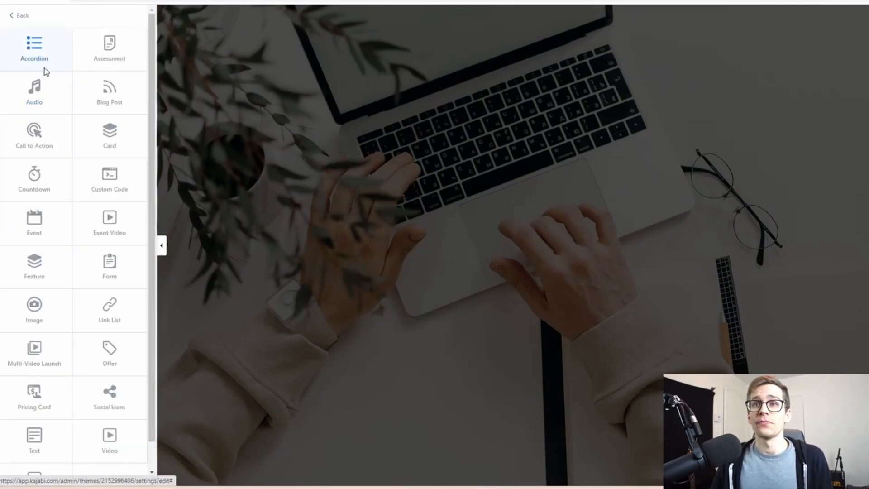
scroll(52, 82, down, 1)
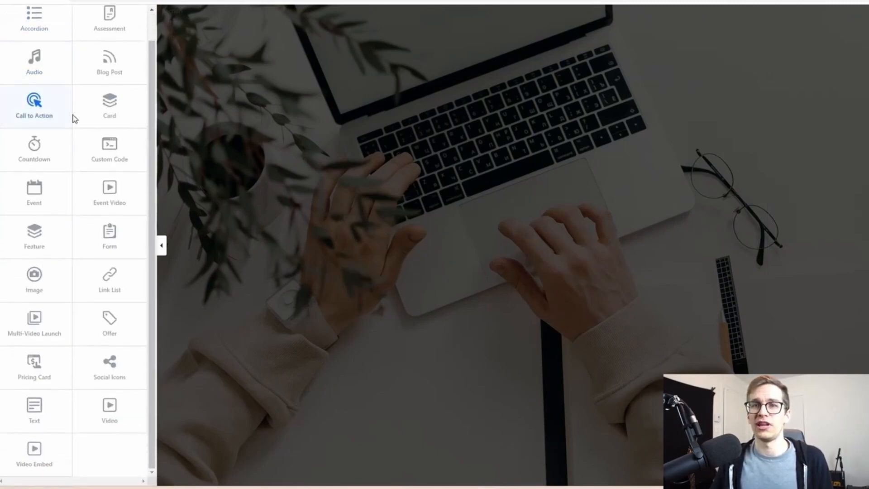
click(39, 418)
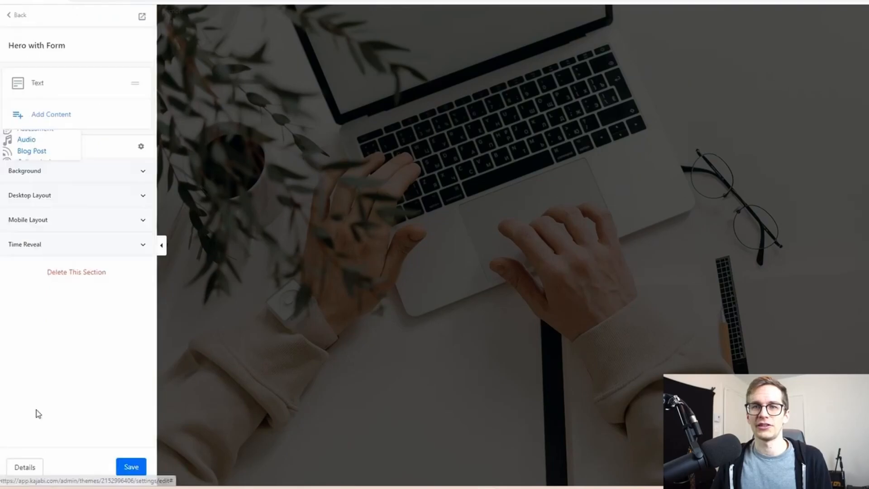
Replace the new text block's heading with "Merci ton guide a été envoyé par courriel."
scroll(99, 204, down, 5)
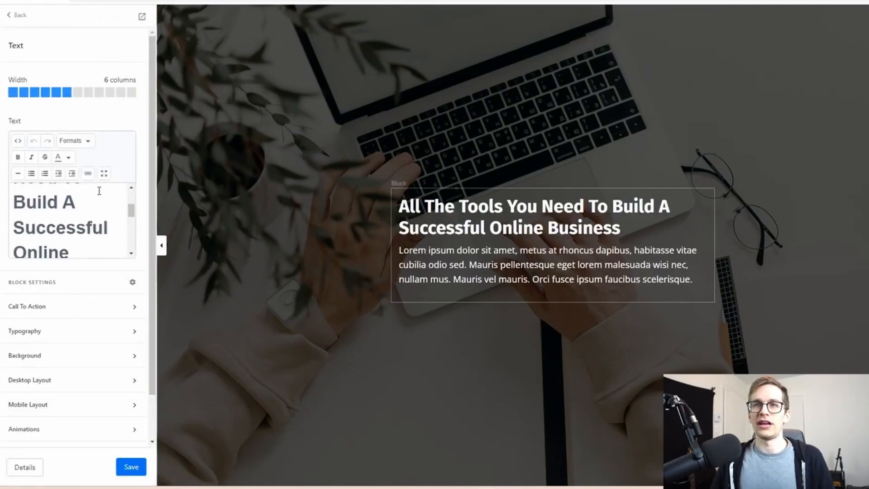
scroll(99, 218, up, 2)
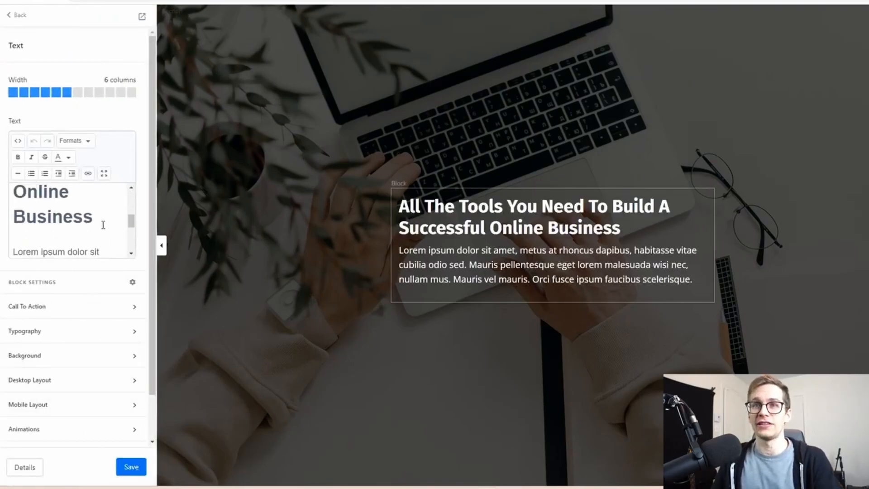
drag(97, 216, 1, 119)
text(Merci toin)
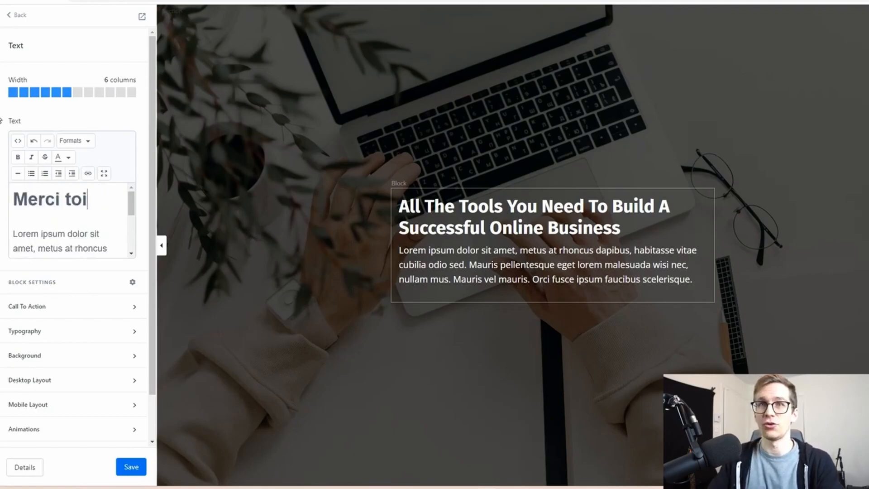
key(BackSpace)
key(BackSpace)
text(n guide )
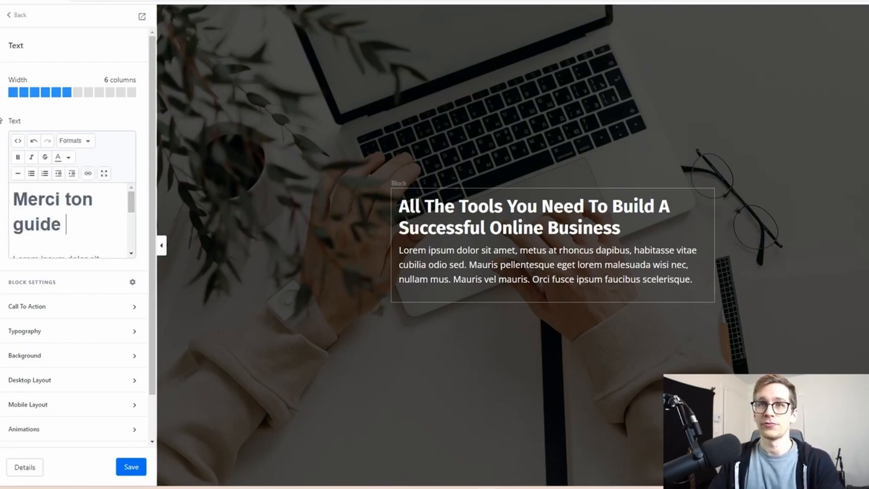
text(a été envoyé)
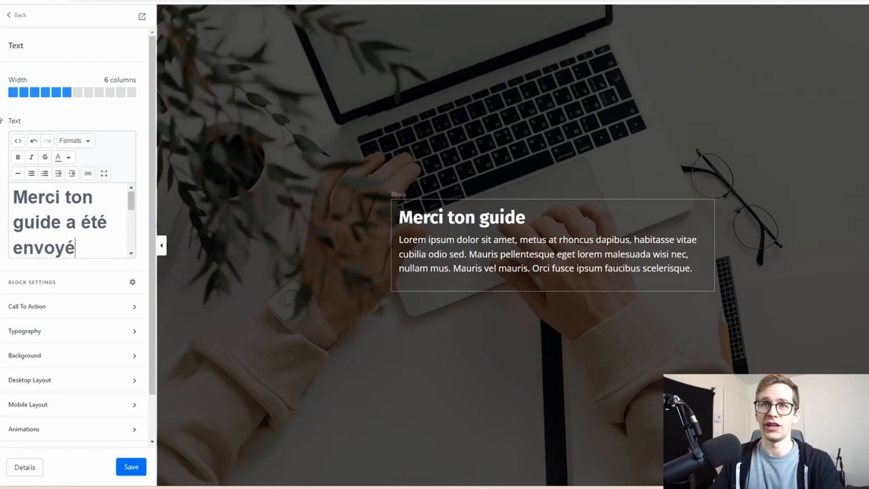
text( par courriel.)
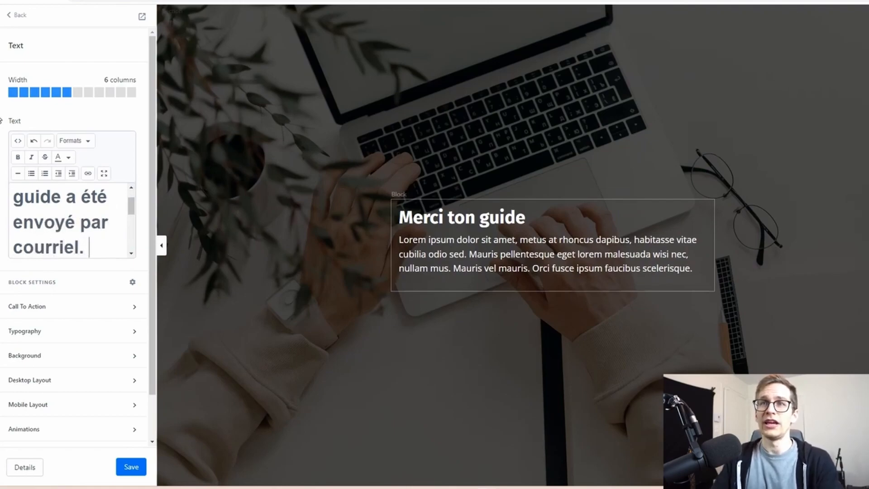
Replace the placeholder paragraph under the heading with "Regarde ta boite spam, juste au cas où!"
scroll(30, 196, down, 1)
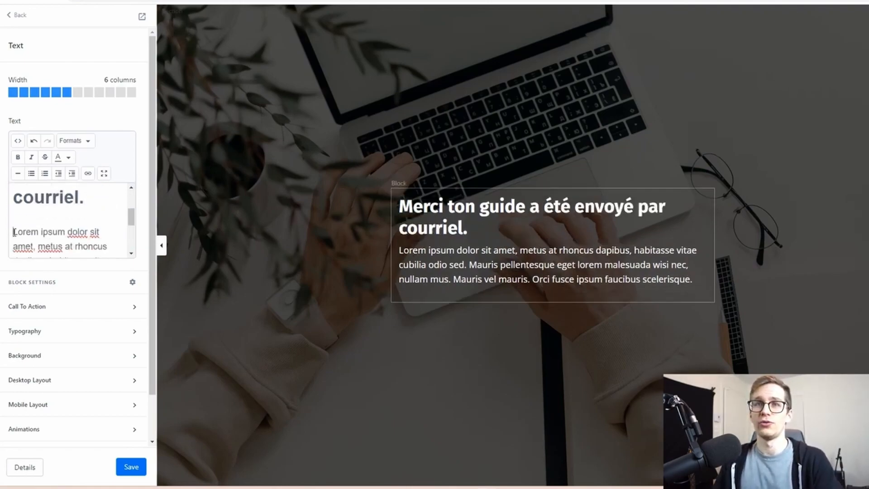
drag(13, 232, 164, 277)
text(Regarde)
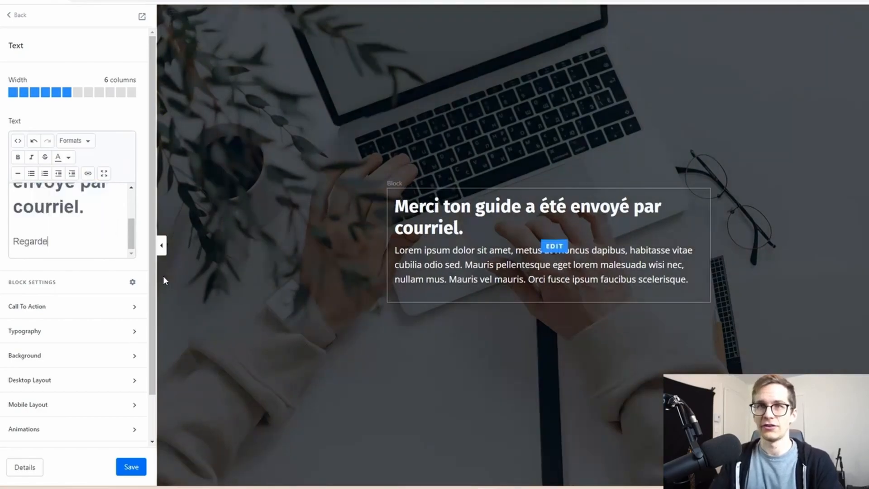
text( ta boite spam)
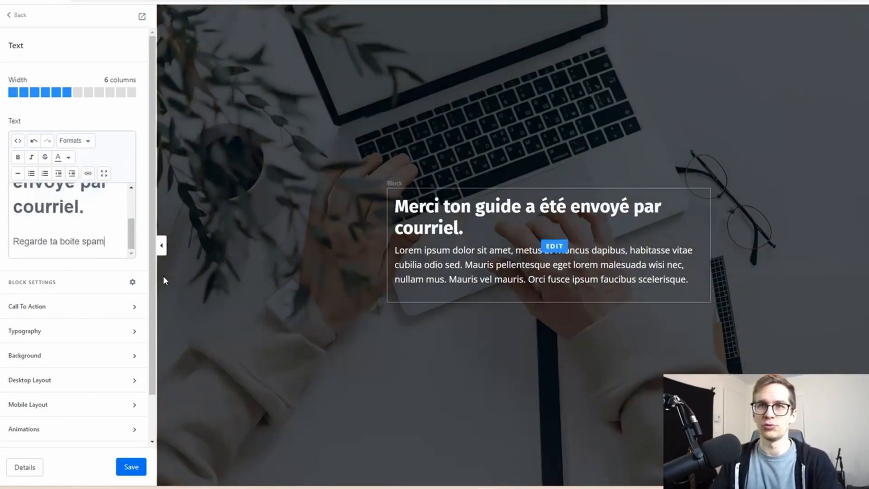
text(, juste au cas où!)
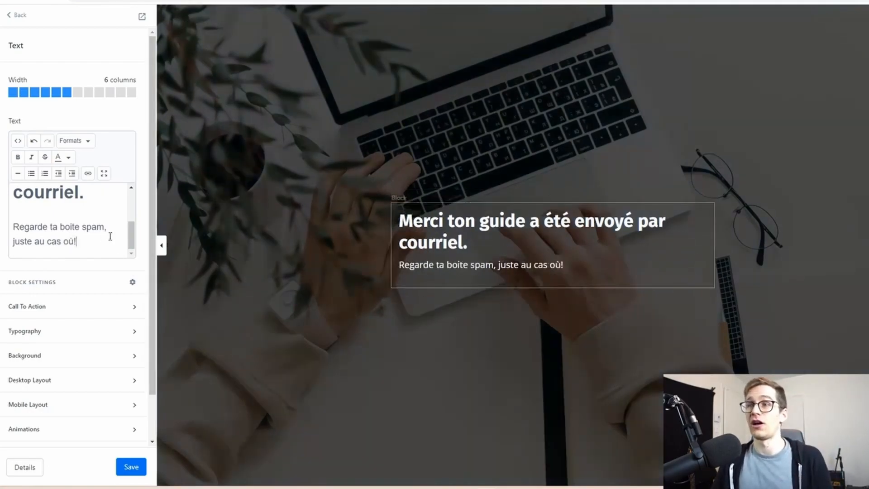
Center-align all the text in the thank-you message block and save the page
key(ctrl+a)
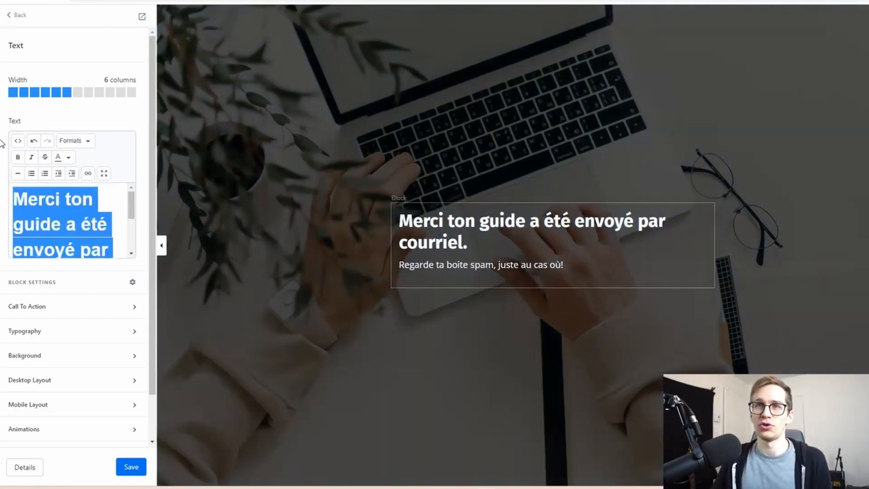
click(78, 142)
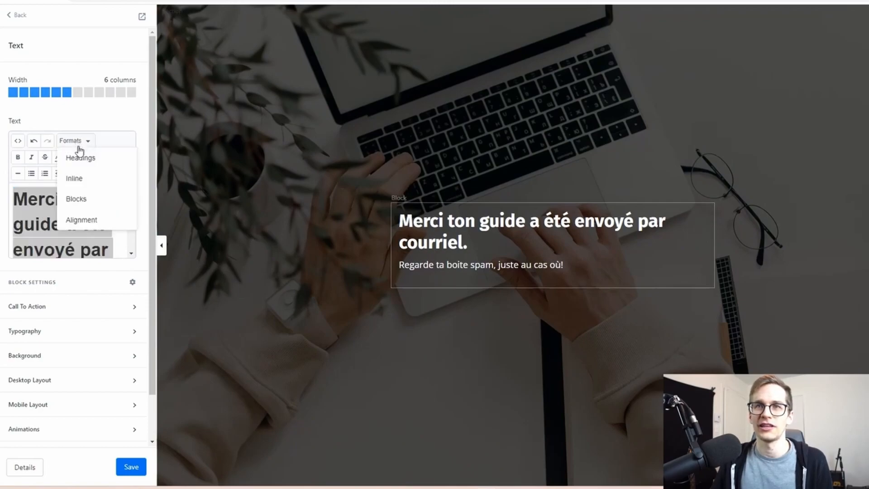
mouse_move(86, 198)
mouse_move(84, 221)
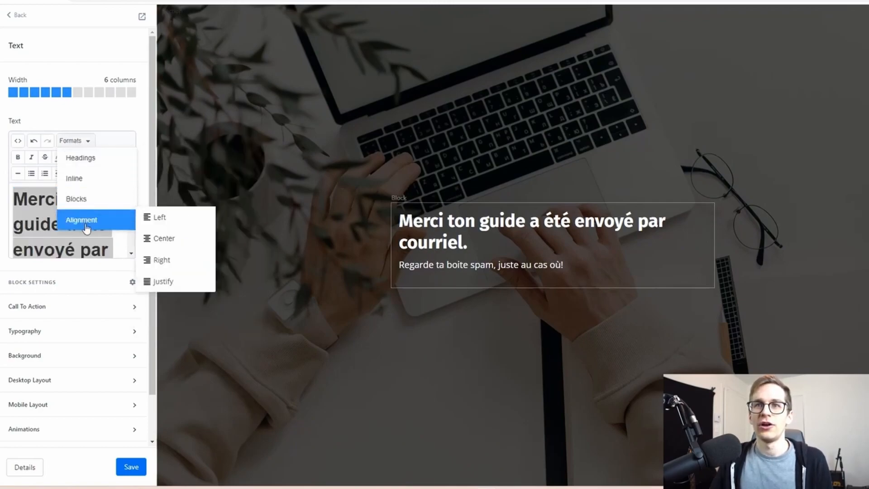
click(163, 239)
click(136, 465)
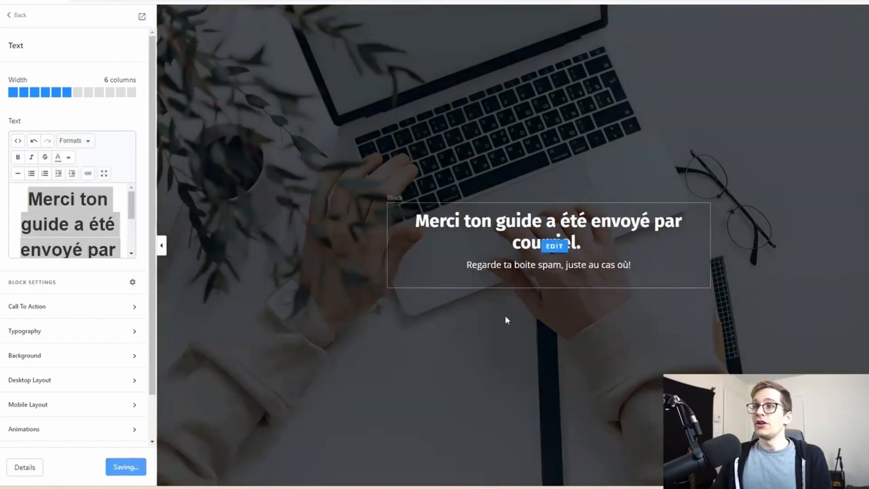